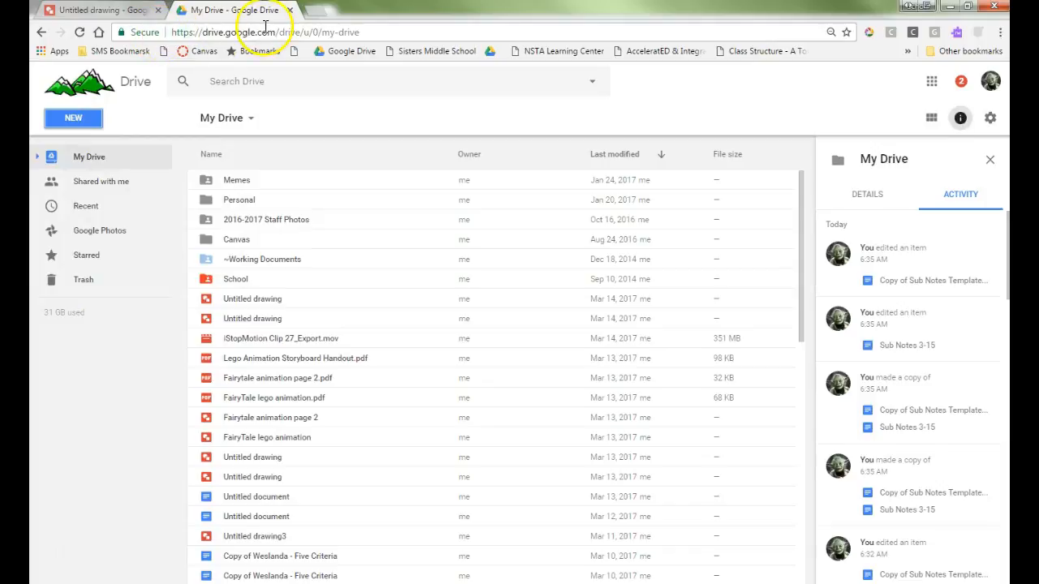
Create a new Google Drawings file from Google Drive
{"action": "left_click", "coordinate": [80, 119]}
{"action": "mouse_move", "coordinate": [106, 290]}
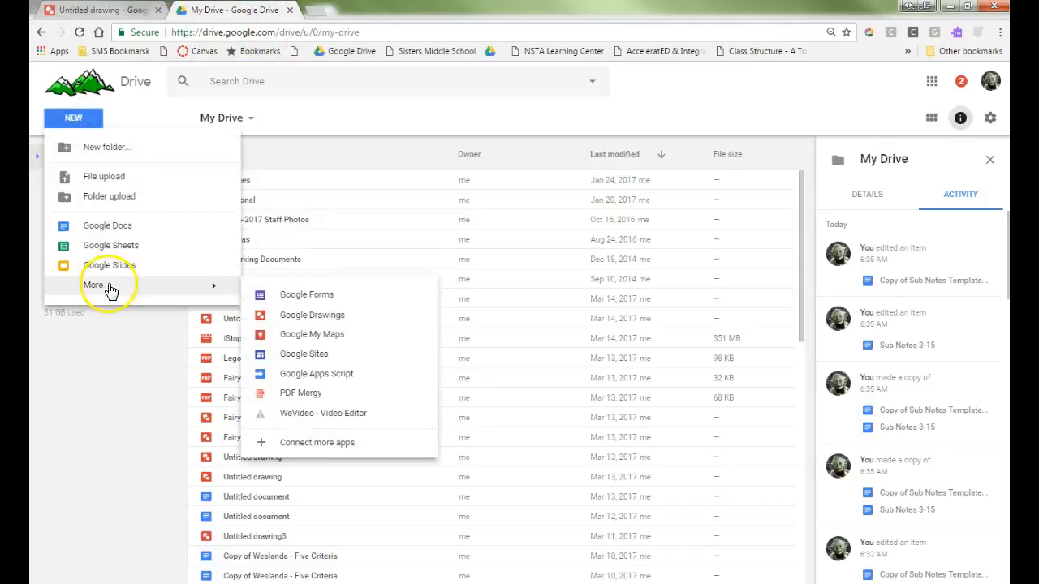
{"action": "left_click", "coordinate": [346, 321]}
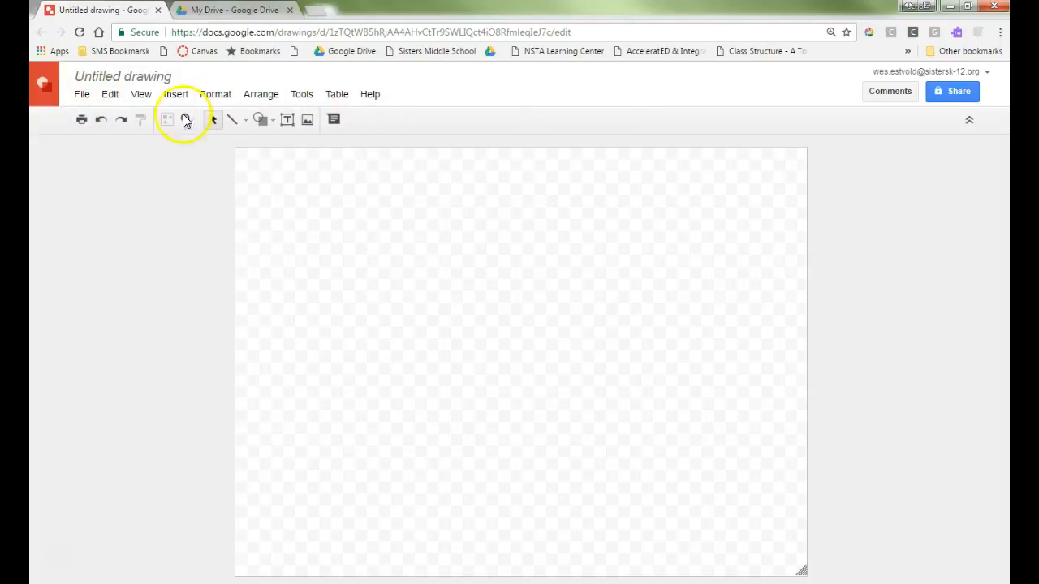
Draw a horizontal straight line across the upper part of the canvas and a short diagonal line below it
{"action": "left_click", "coordinate": [246, 122]}
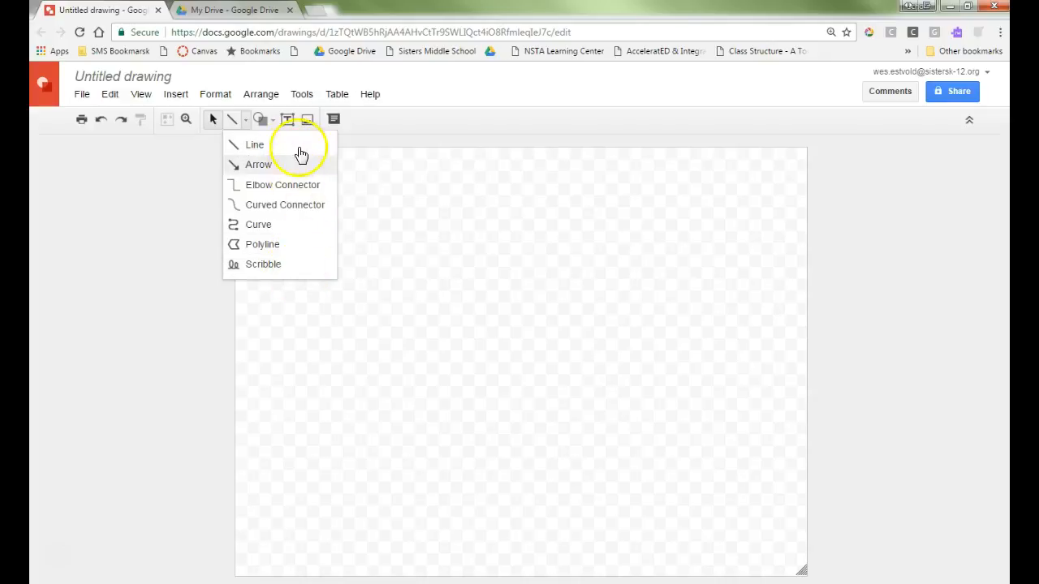
{"action": "left_click", "coordinate": [252, 146]}
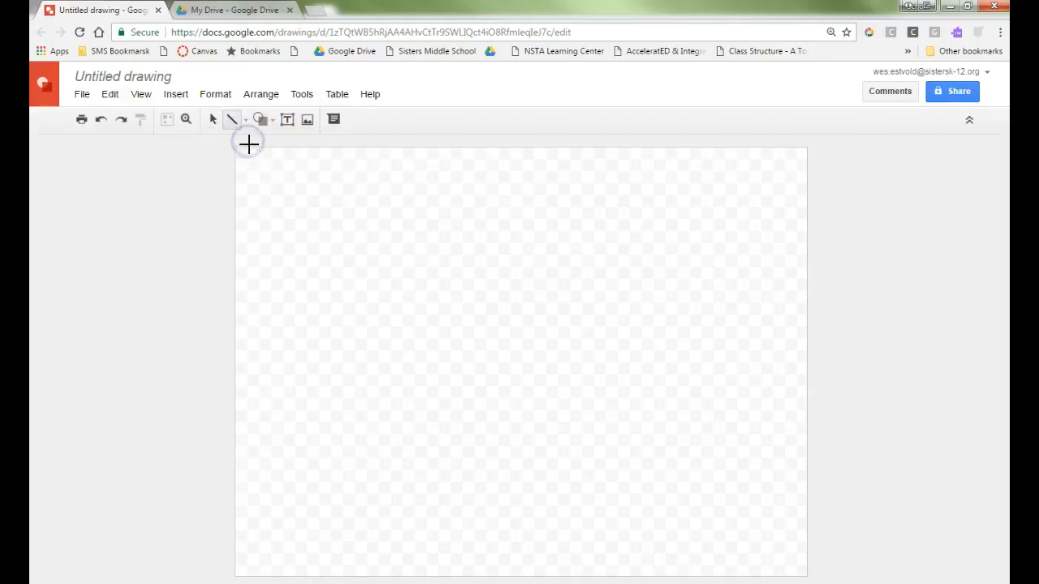
{"action": "left_click_drag", "start_coordinate": [292, 220], "coordinate": [650, 328]}
{"action": "left_click_drag", "start_coordinate": [658, 276], "coordinate": [672, 241]}
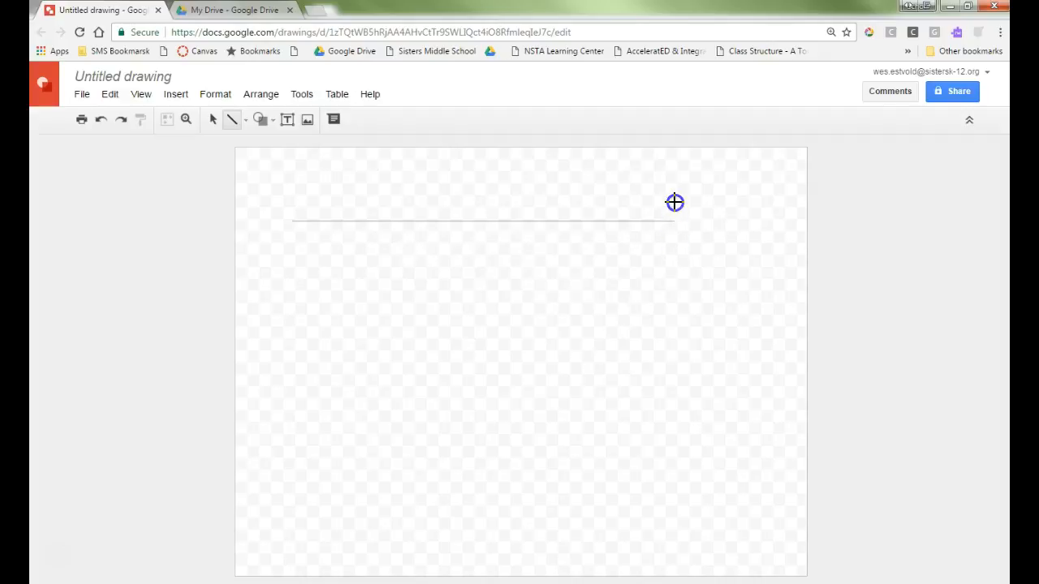
{"action": "left_click_drag", "start_coordinate": [674, 195], "coordinate": [324, 328]}
{"action": "left_click_drag", "start_coordinate": [281, 371], "coordinate": [553, 236]}
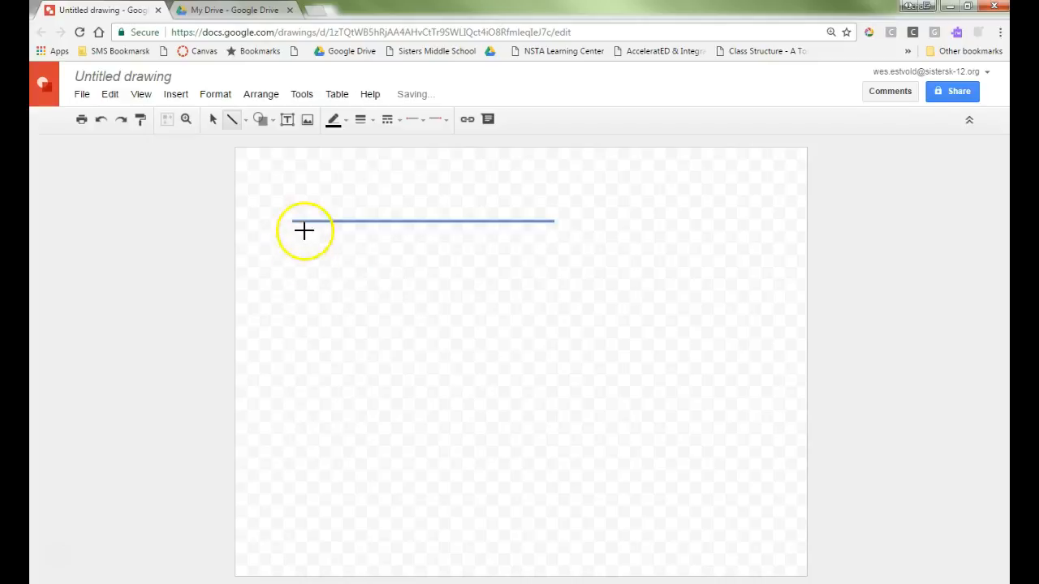
{"action": "left_click", "coordinate": [412, 330]}
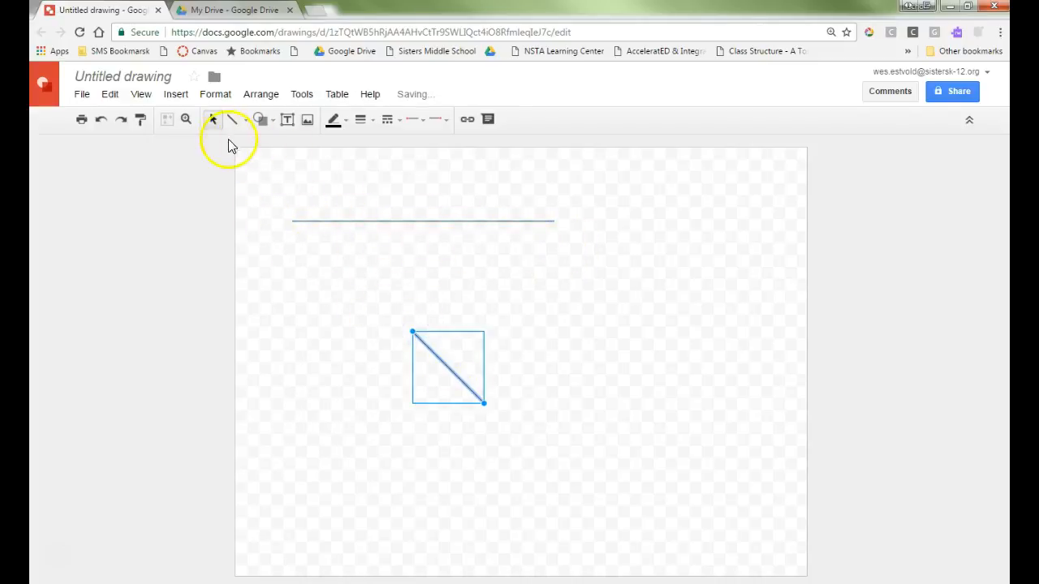
Set the horizontal line's colour to blue and its weight to 16px
{"action": "left_click", "coordinate": [213, 120]}
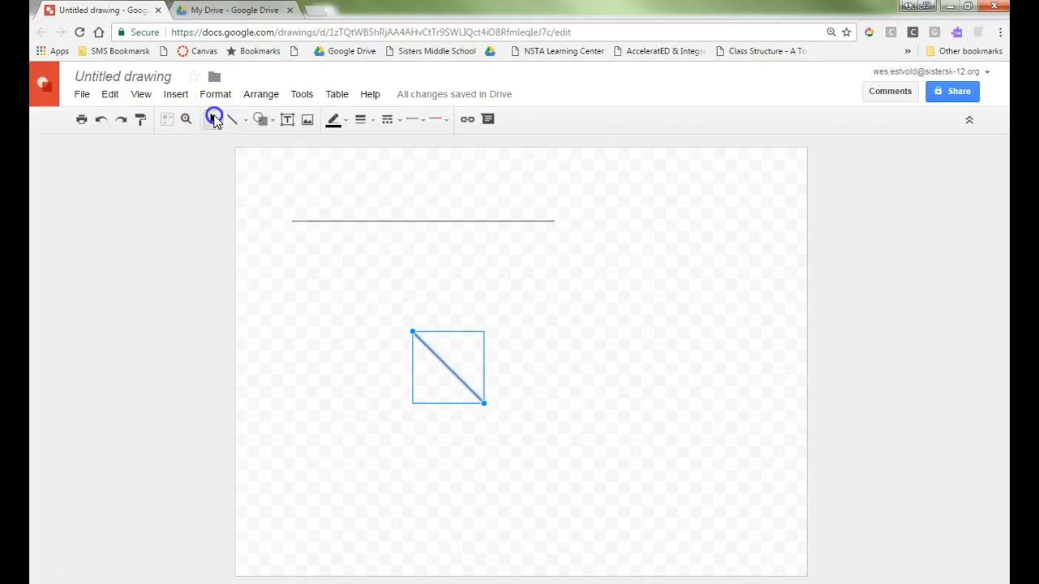
{"action": "left_click", "coordinate": [334, 221]}
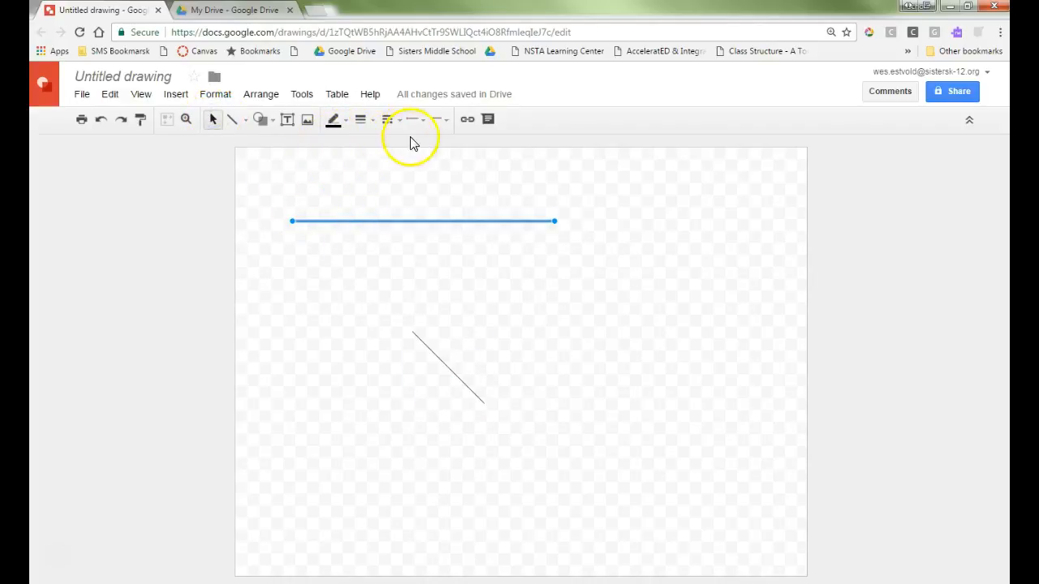
{"action": "left_click", "coordinate": [348, 125]}
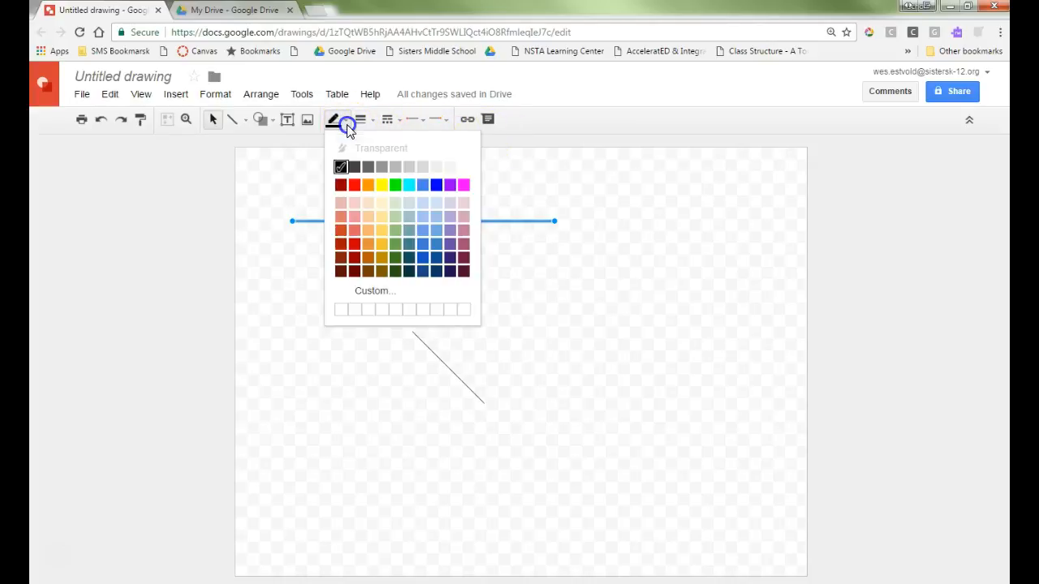
{"action": "left_click", "coordinate": [438, 187]}
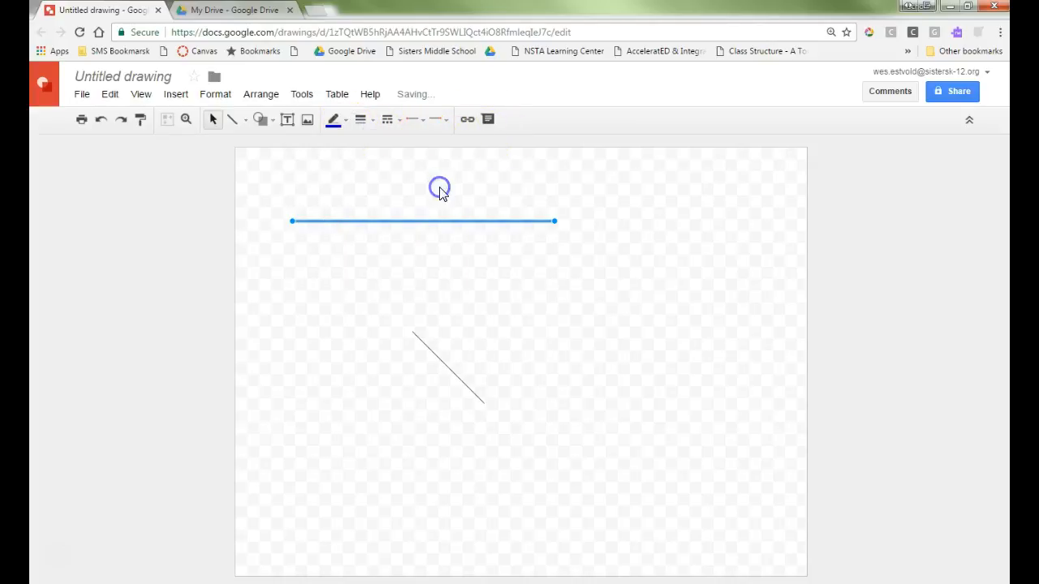
{"action": "left_click", "coordinate": [360, 120]}
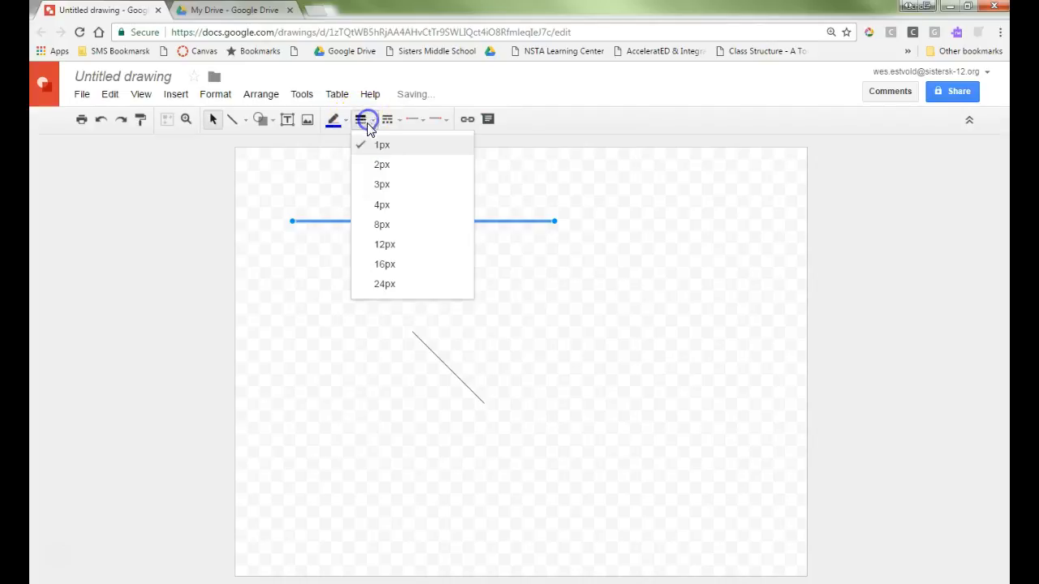
{"action": "left_click", "coordinate": [385, 266]}
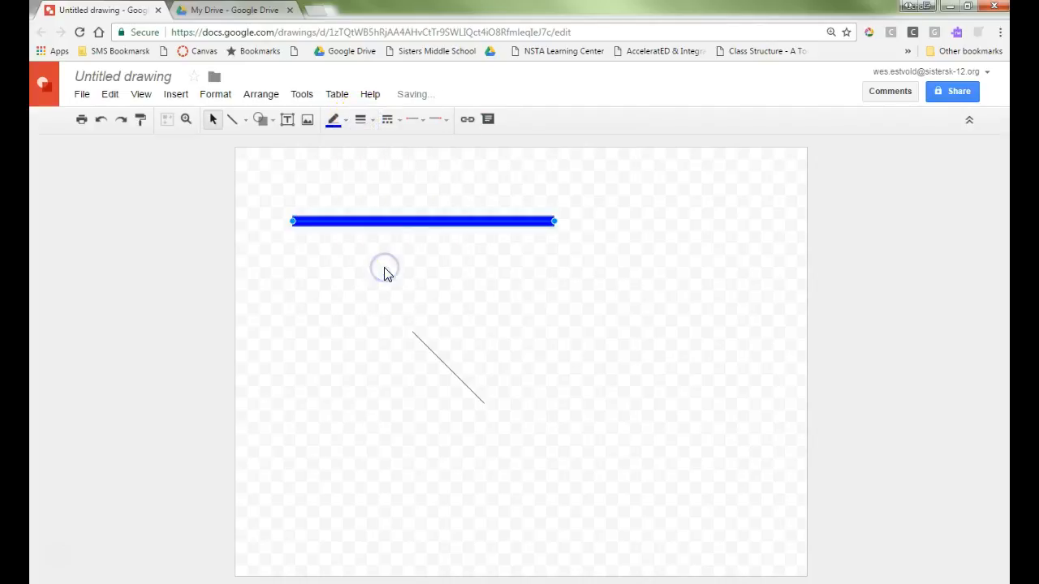
Try the dotted dash style on the blue horizontal line, and return it to solid
{"action": "left_click", "coordinate": [373, 121]}
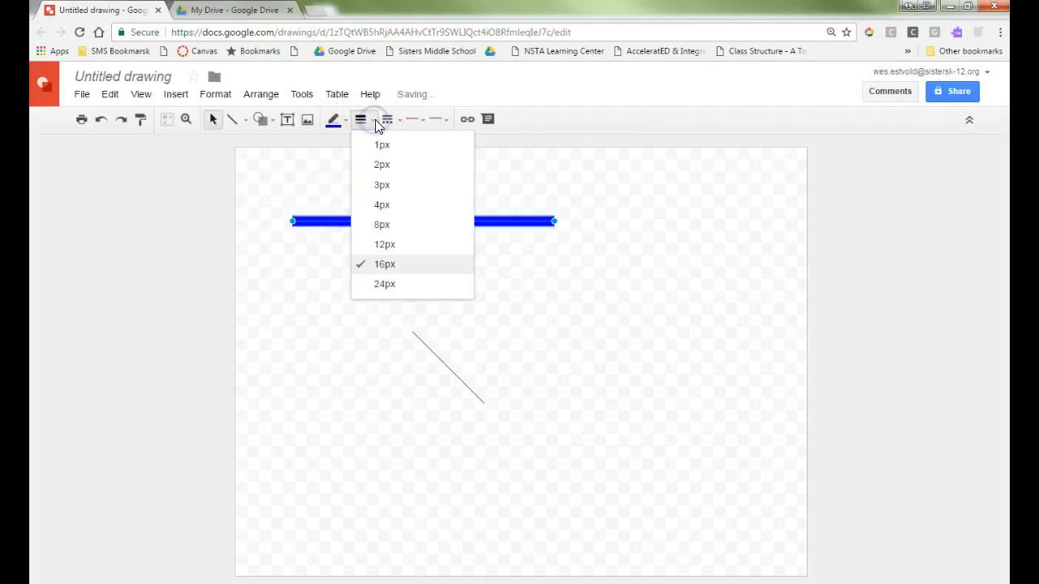
{"action": "left_click", "coordinate": [388, 119]}
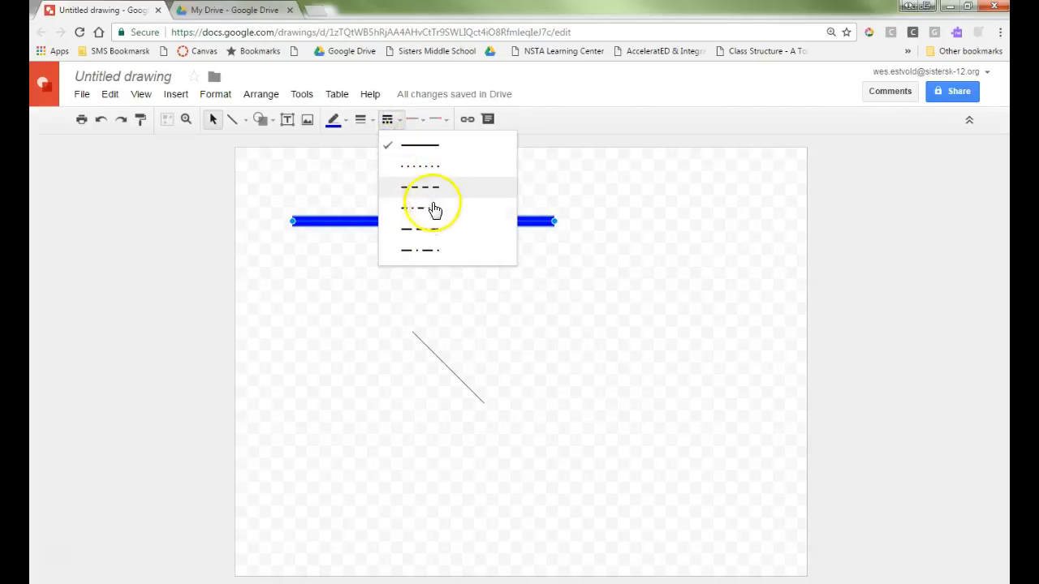
{"action": "left_click", "coordinate": [428, 166]}
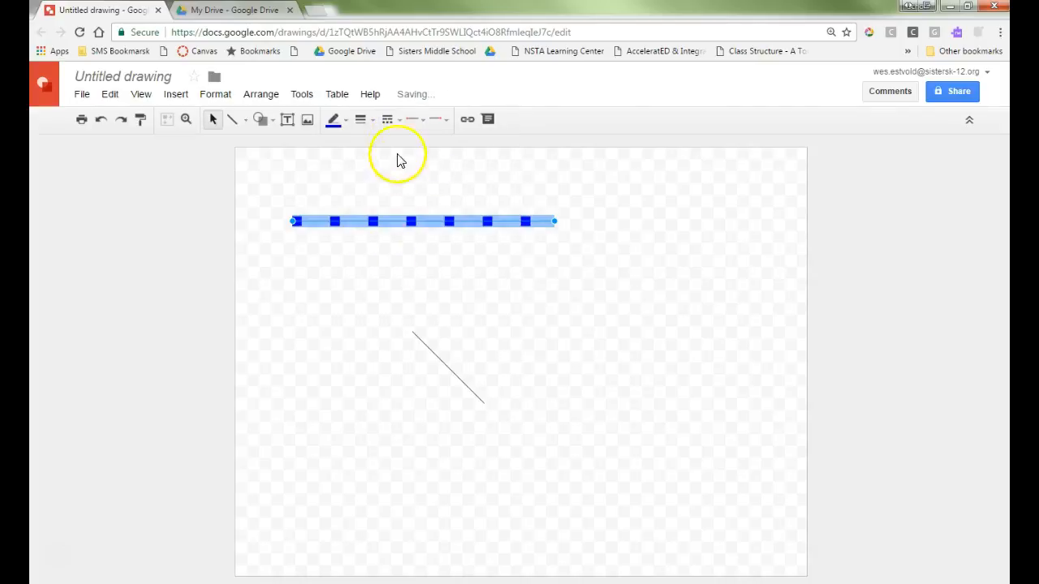
{"action": "left_click", "coordinate": [370, 122]}
{"action": "left_click", "coordinate": [391, 123]}
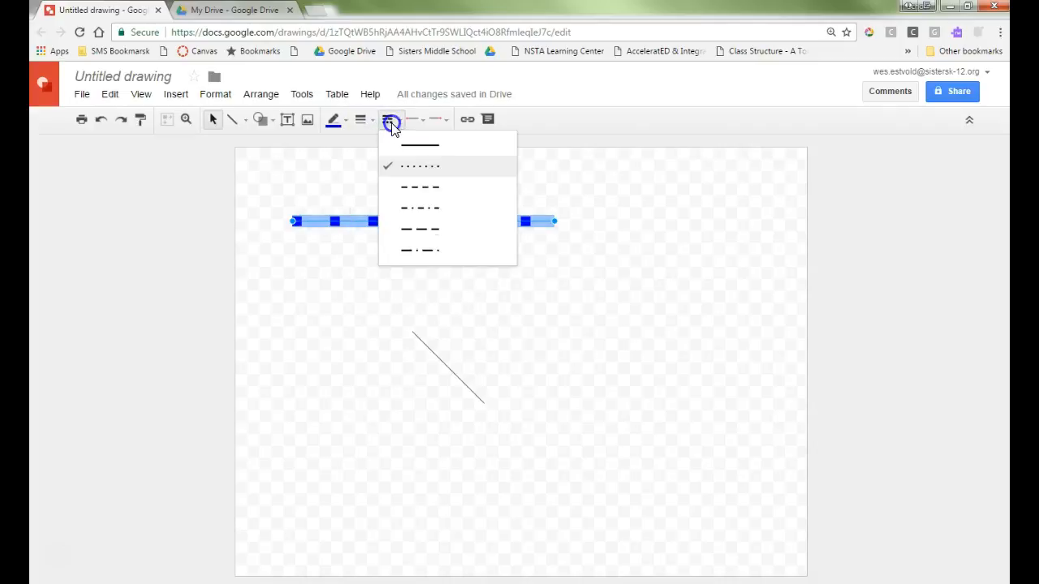
{"action": "left_click", "coordinate": [419, 146]}
Draw a long arrow pointing right beneath the blue line and a second one pointing left across the diagonal line
{"action": "left_click", "coordinate": [248, 121]}
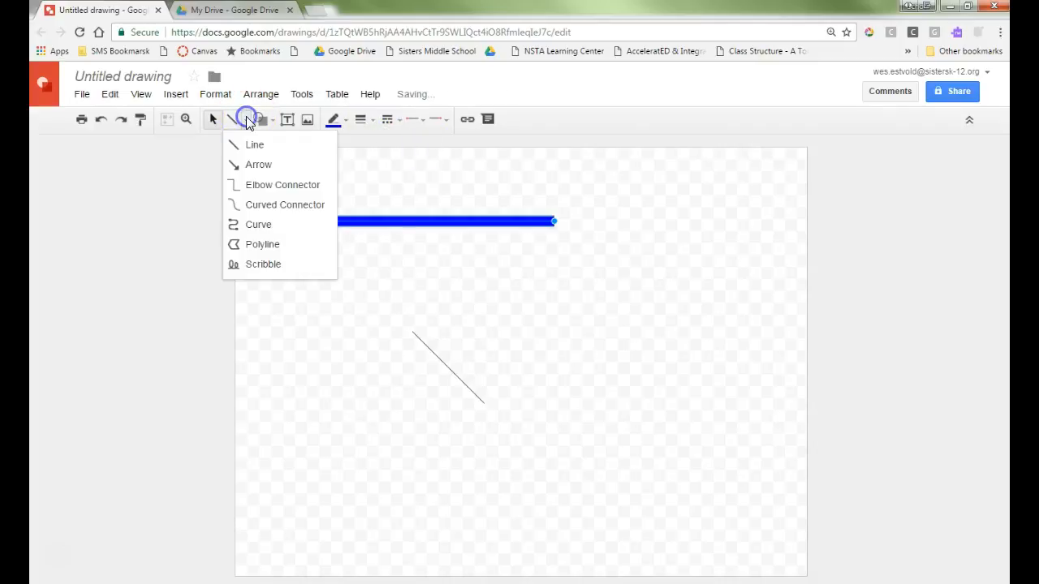
{"action": "left_click", "coordinate": [271, 165]}
{"action": "left_click_drag", "start_coordinate": [308, 280], "coordinate": [661, 253]}
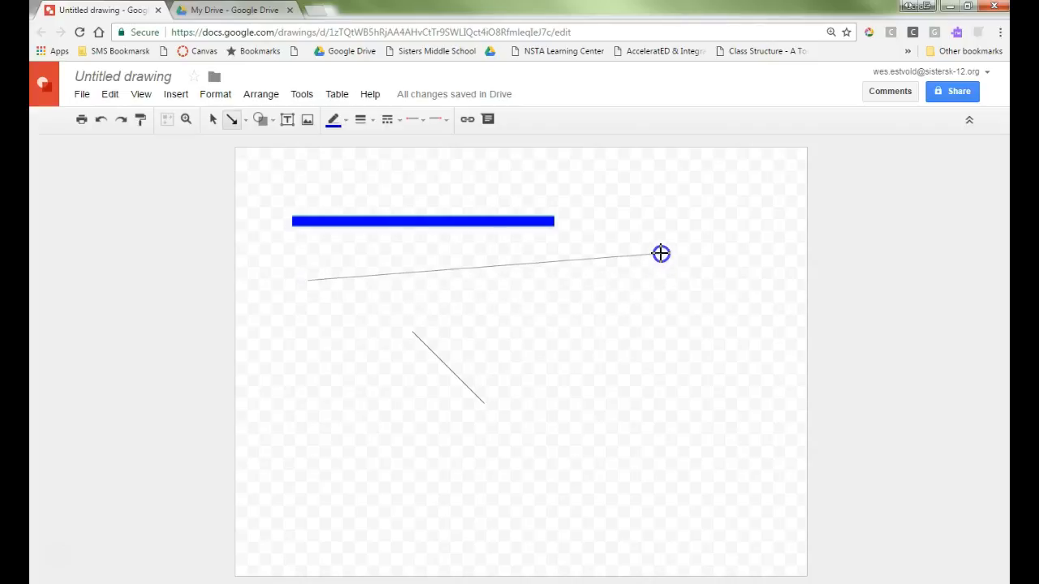
{"action": "left_click_drag", "start_coordinate": [661, 253], "coordinate": [660, 253]}
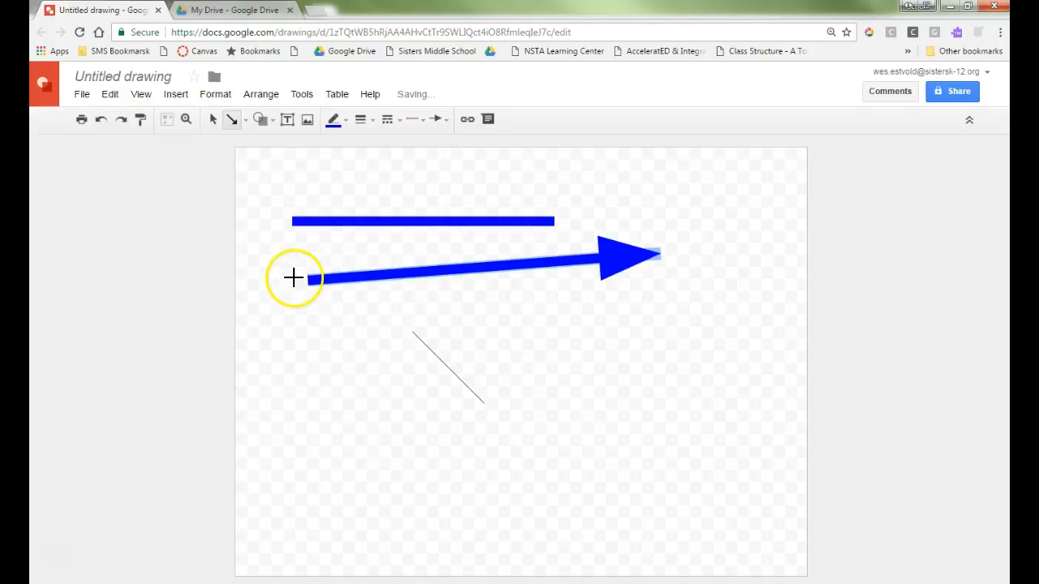
{"action": "left_click_drag", "start_coordinate": [715, 332], "coordinate": [301, 374]}
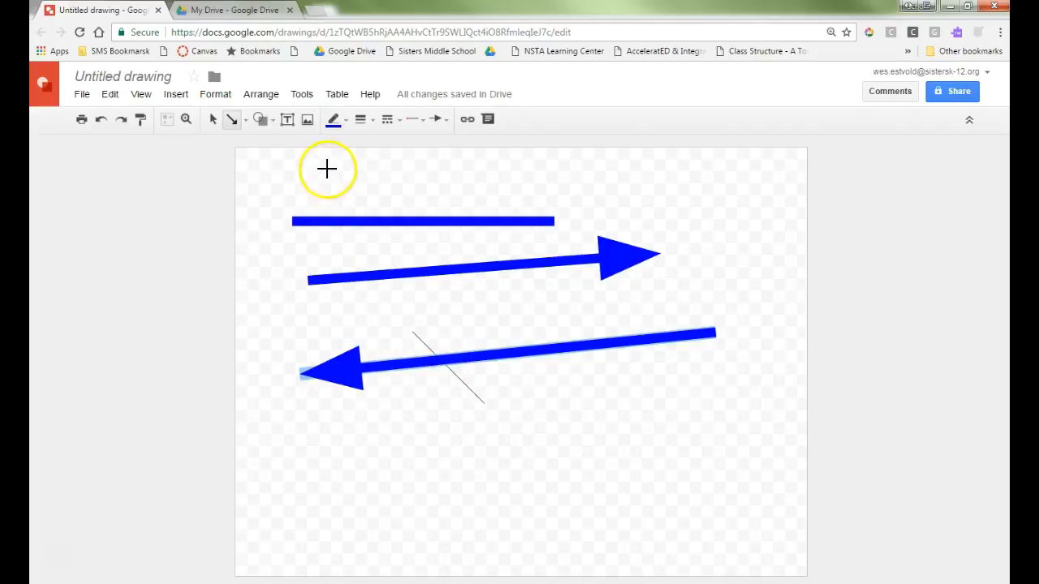
Delete both arrows and the diagonal line, keeping only the blue horizontal line
{"action": "left_click", "coordinate": [212, 120]}
{"action": "left_click", "coordinate": [329, 372]}
{"action": "left_click", "coordinate": [473, 397]}
{"action": "left_click", "coordinate": [492, 357]}
{"action": "key", "text": "Delete"}
{"action": "left_click", "coordinate": [452, 371]}
{"action": "key", "text": "Delete"}
{"action": "left_click", "coordinate": [485, 270]}
{"action": "key", "text": "Delete"}
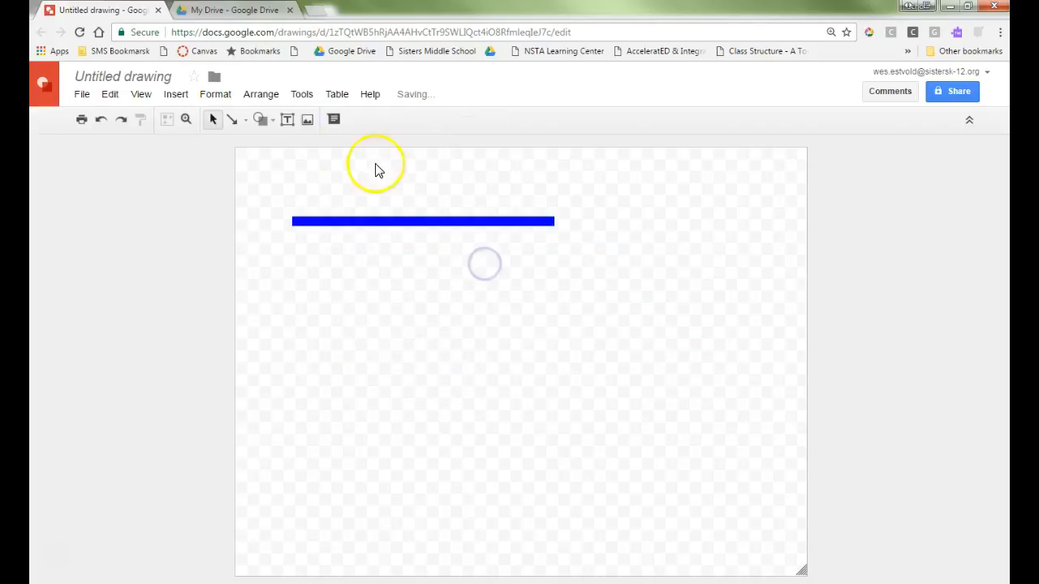
Draw a large irregular closed shape with the Polyline tool below and beside the blue line, ending at its starting point
{"action": "left_click", "coordinate": [246, 122]}
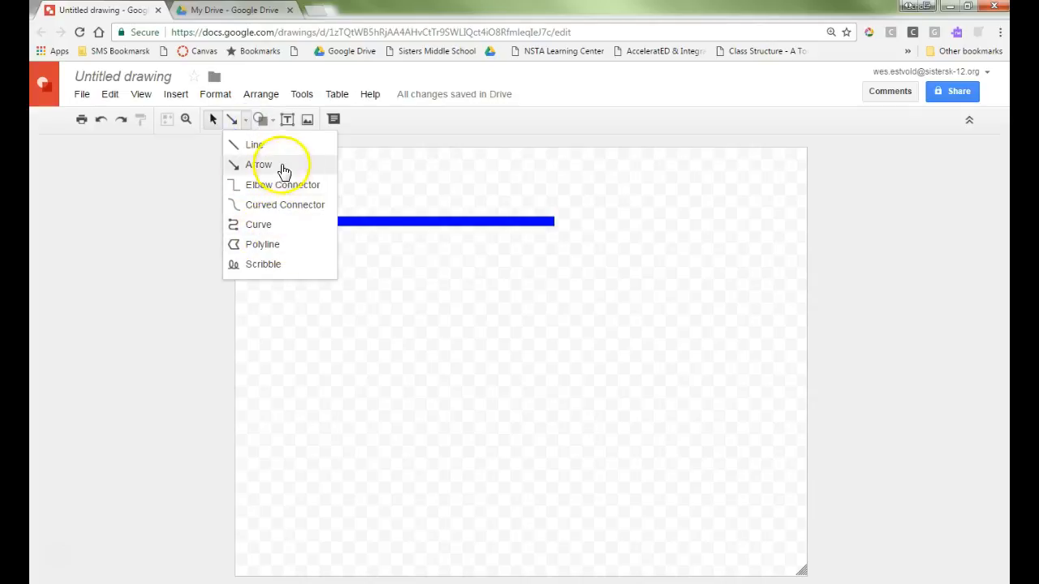
{"action": "left_click", "coordinate": [276, 253]}
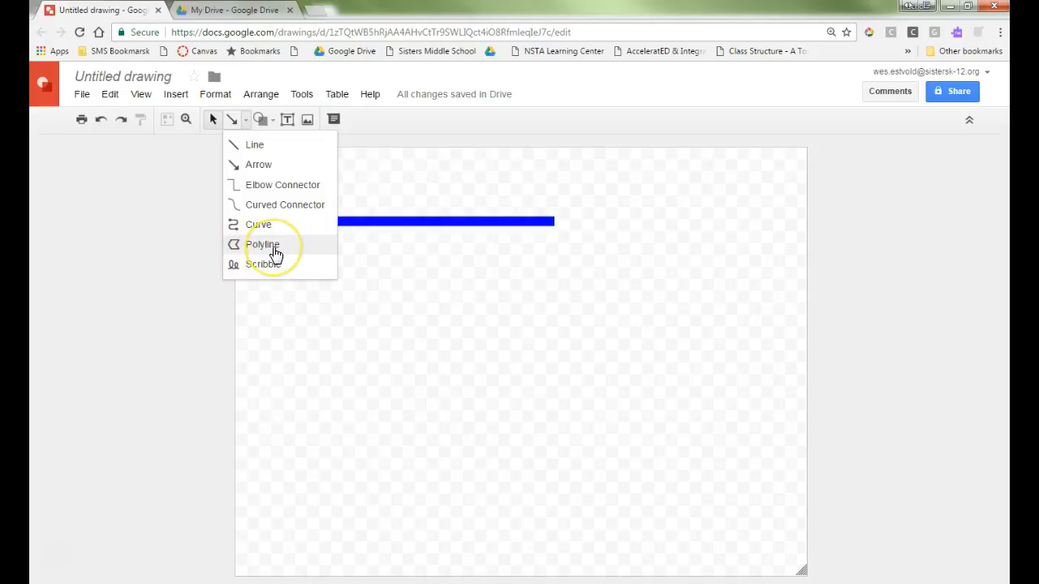
{"action": "left_click", "coordinate": [453, 272]}
{"action": "left_click", "coordinate": [341, 331]}
{"action": "left_click", "coordinate": [378, 463]}
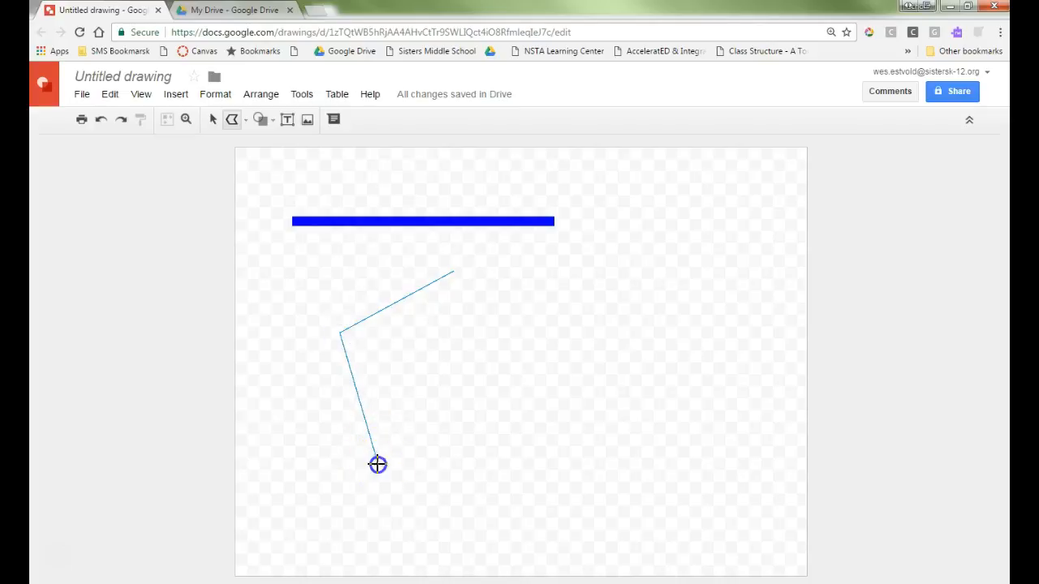
{"action": "double_click", "coordinate": [640, 466]}
{"action": "left_click", "coordinate": [455, 406]}
{"action": "left_click", "coordinate": [639, 323]}
{"action": "left_click", "coordinate": [682, 412]}
{"action": "left_click", "coordinate": [676, 500]}
{"action": "left_click", "coordinate": [745, 474]}
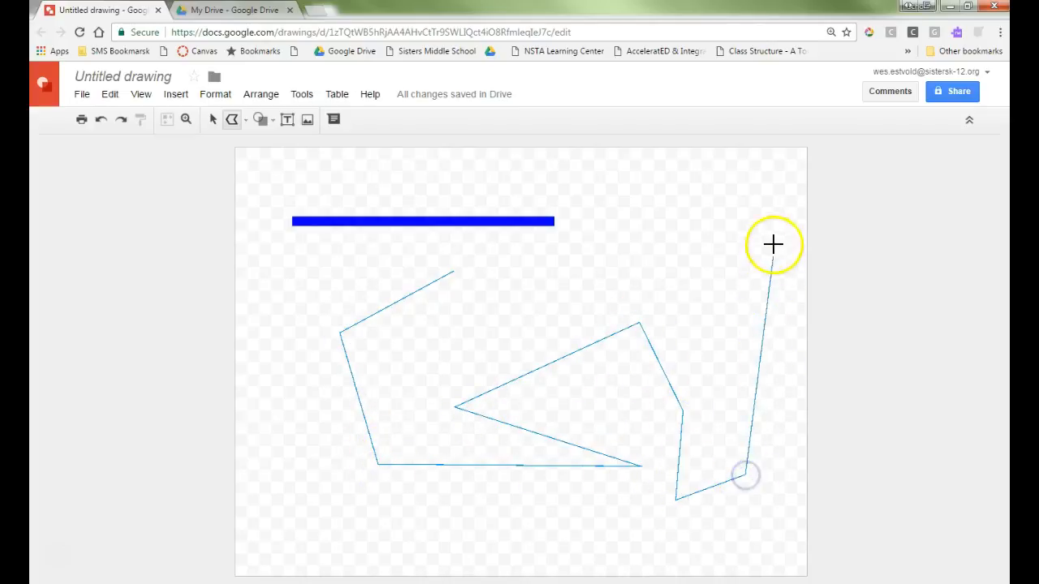
{"action": "left_click", "coordinate": [770, 212]}
{"action": "left_click", "coordinate": [699, 286]}
{"action": "left_click", "coordinate": [693, 173]}
{"action": "left_click", "coordinate": [559, 311]}
{"action": "left_click", "coordinate": [402, 346]}
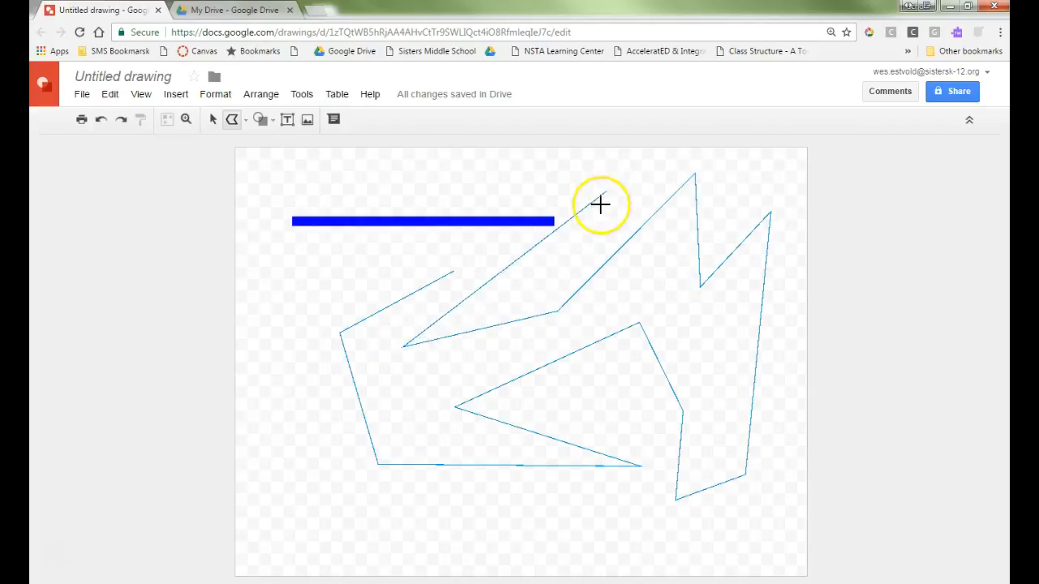
{"action": "left_click", "coordinate": [547, 282]}
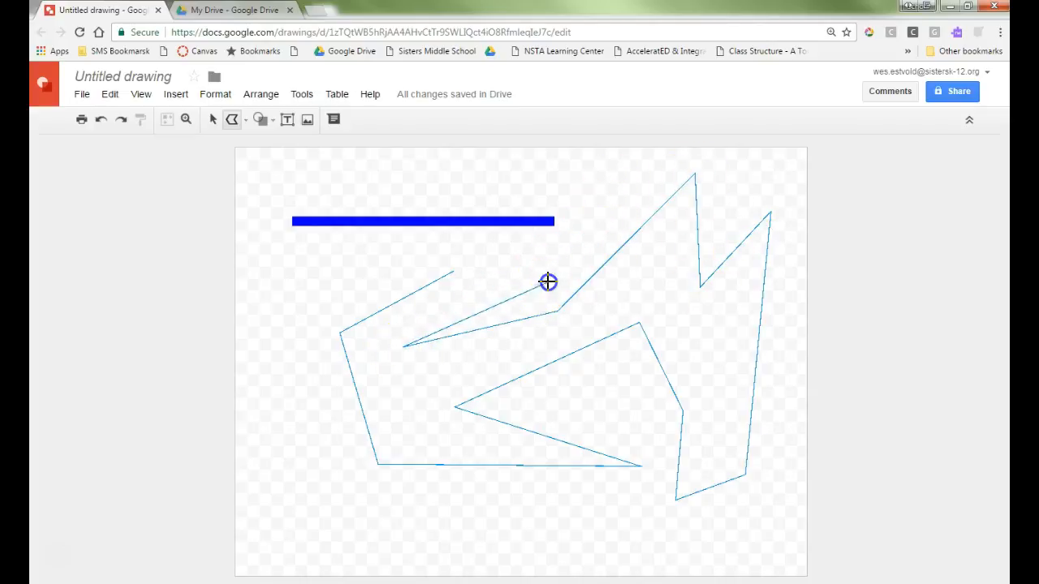
{"action": "left_click", "coordinate": [452, 270]}
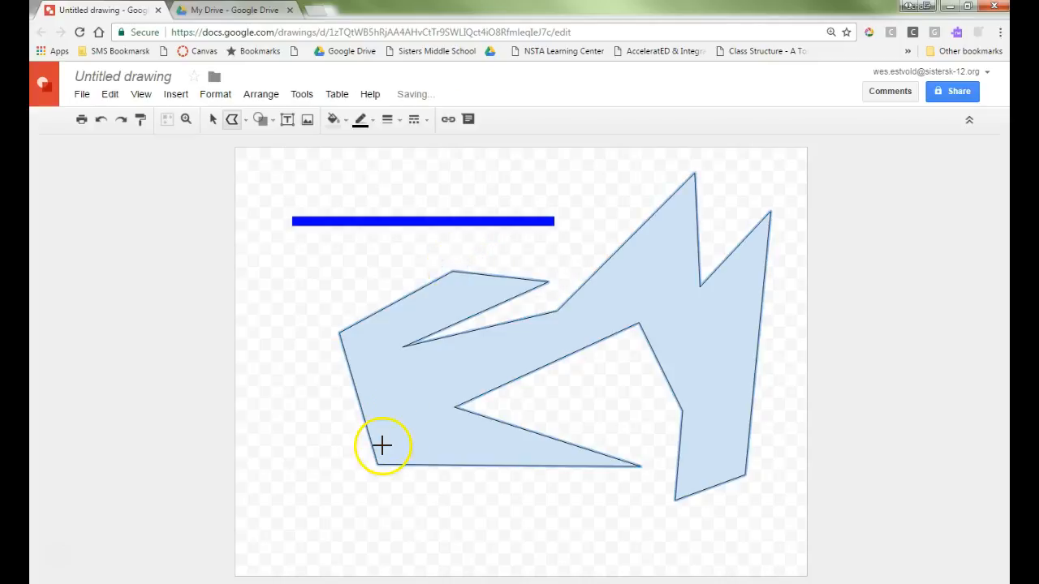
Fill the polyline shape with dark green and give it a magenta 8px outline
{"action": "left_click", "coordinate": [346, 128]}
{"action": "left_click", "coordinate": [399, 283]}
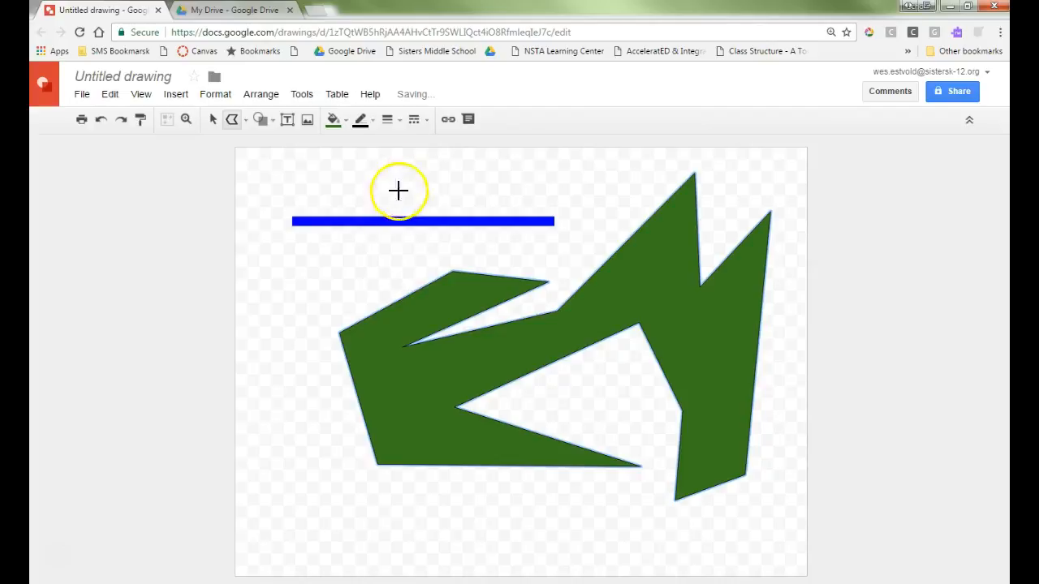
{"action": "left_click", "coordinate": [372, 120]}
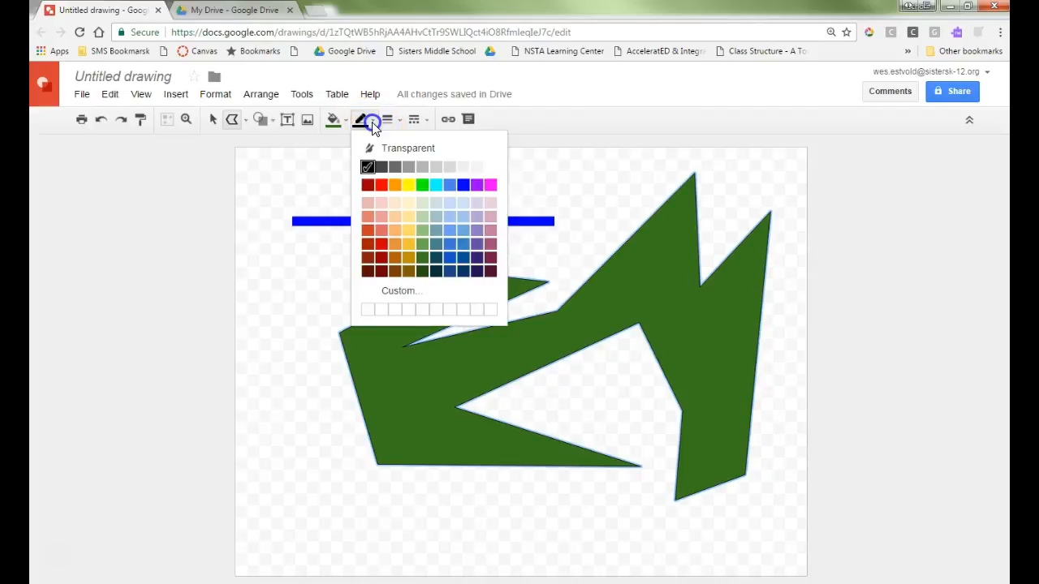
{"action": "left_click", "coordinate": [490, 186]}
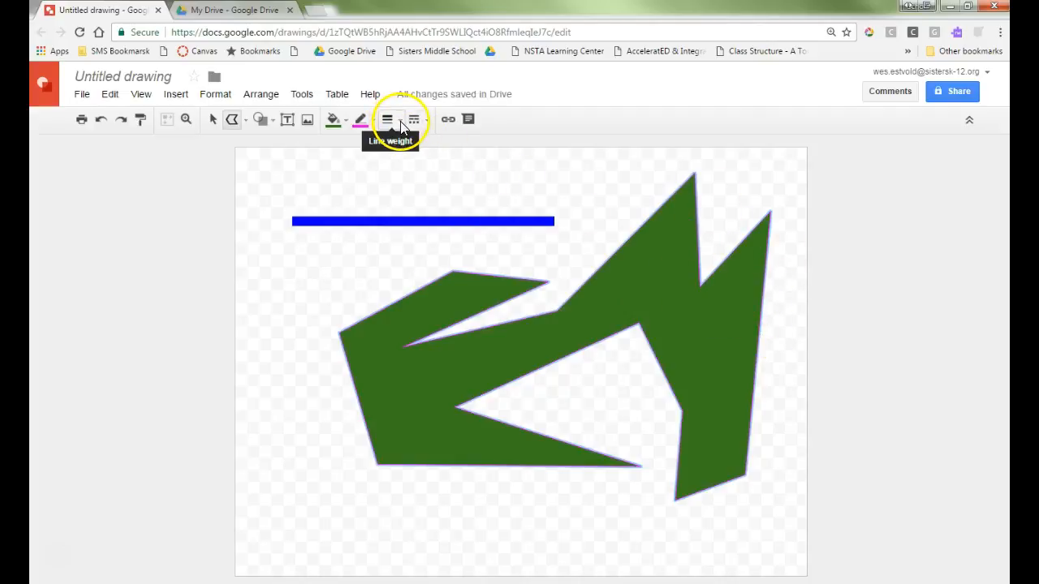
{"action": "left_click", "coordinate": [401, 122]}
{"action": "left_click", "coordinate": [418, 225]}
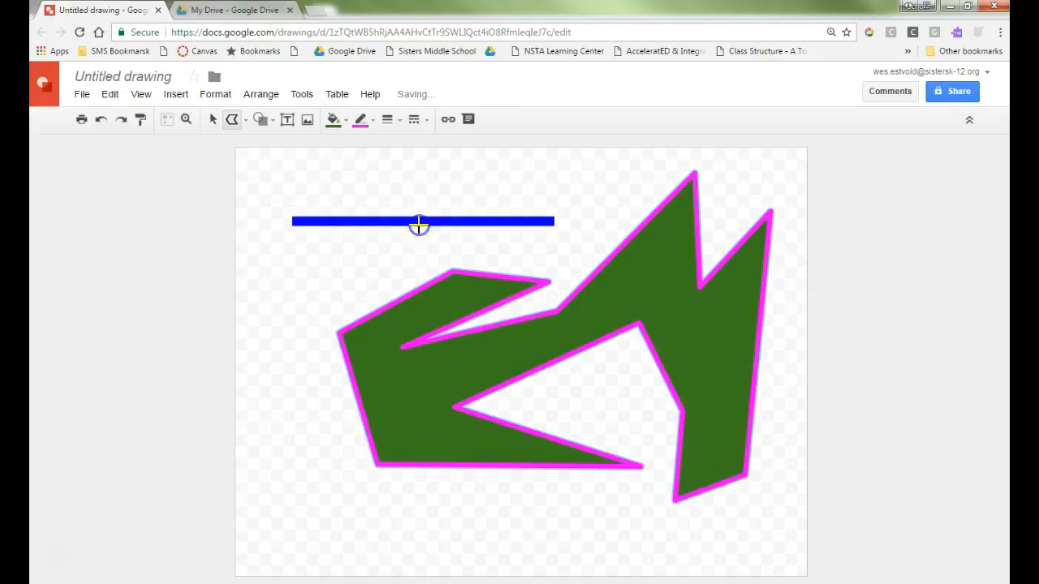
Draw a wavy, handwriting-like line above the blue line with the Scribble tool and colour it red
{"action": "left_click", "coordinate": [243, 123]}
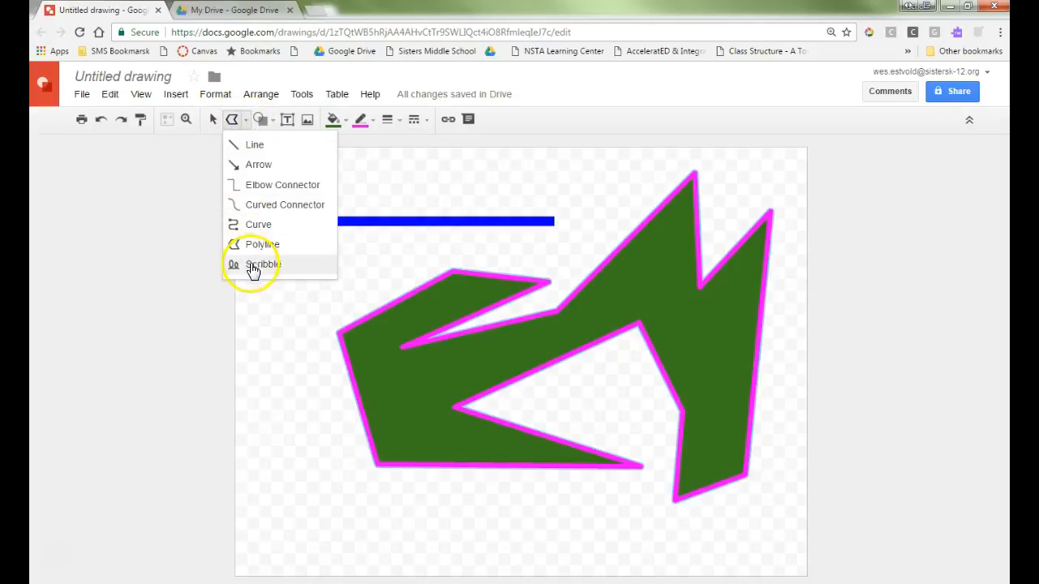
{"action": "left_click", "coordinate": [250, 263]}
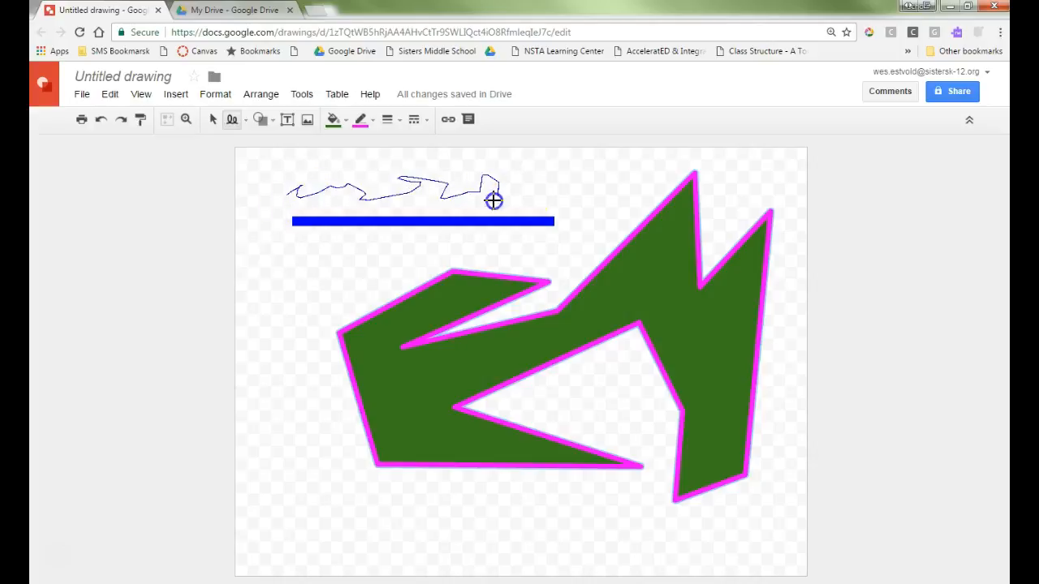
{"action": "left_click_drag", "start_coordinate": [543, 247], "coordinate": [543, 246]}
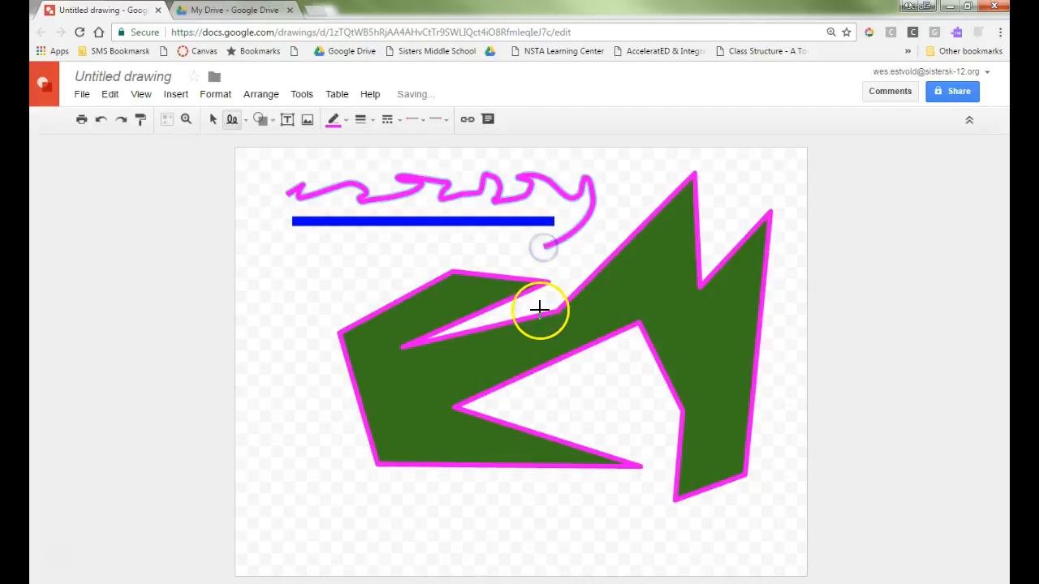
{"action": "left_click", "coordinate": [345, 126]}
{"action": "left_click", "coordinate": [355, 185]}
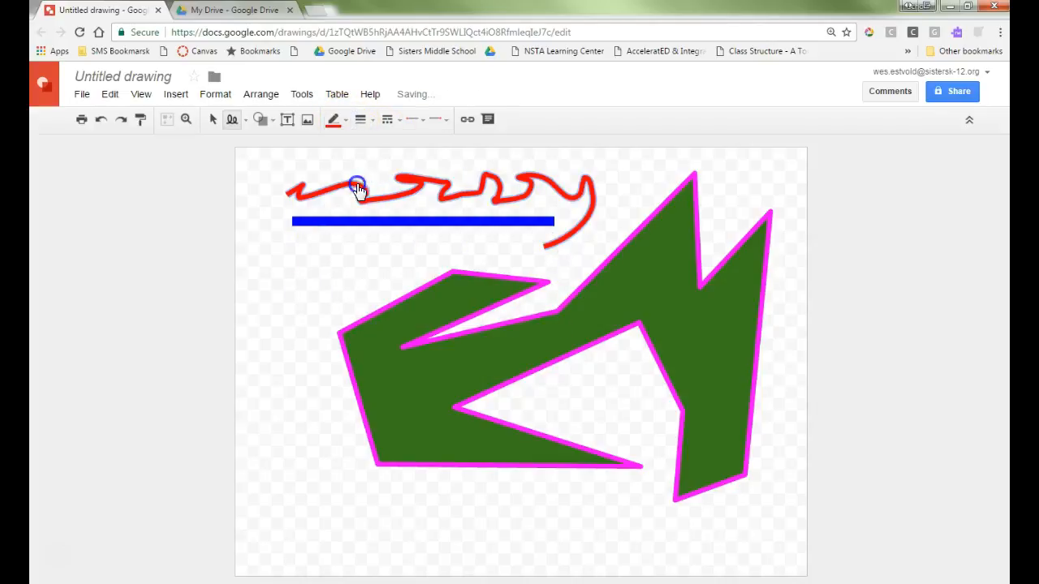
Draw a heart shape below the start of the blue line, beside the dark green shape
{"action": "left_click", "coordinate": [271, 122]}
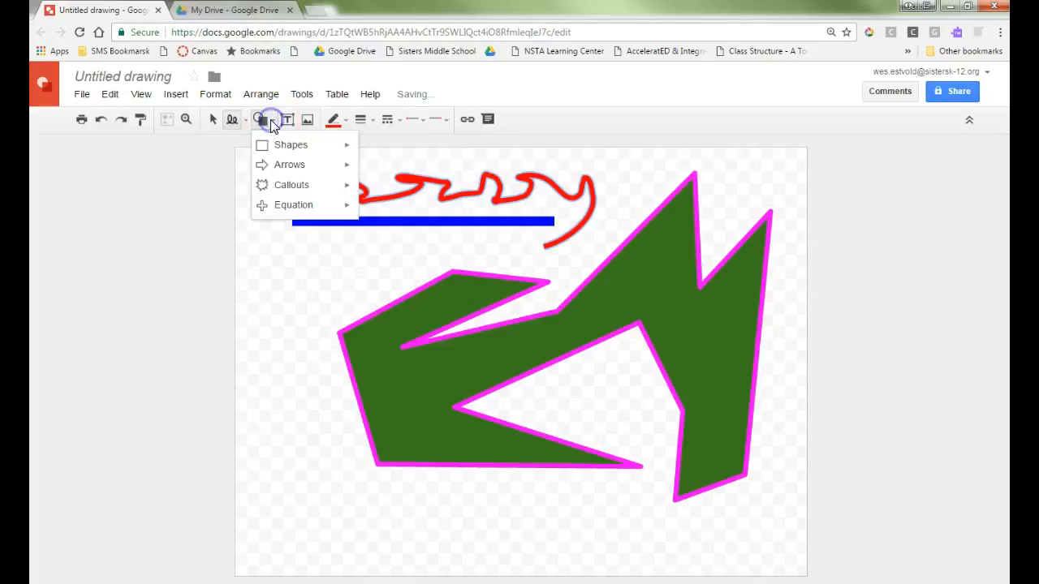
{"action": "mouse_move", "coordinate": [325, 145]}
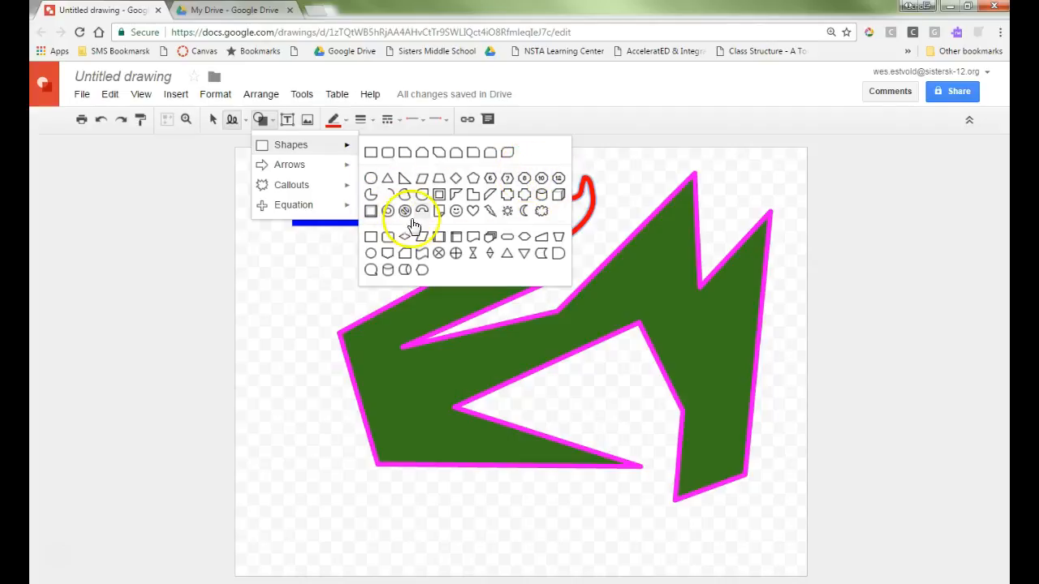
{"action": "left_click", "coordinate": [472, 210]}
{"action": "left_click_drag", "start_coordinate": [261, 242], "coordinate": [340, 347]}
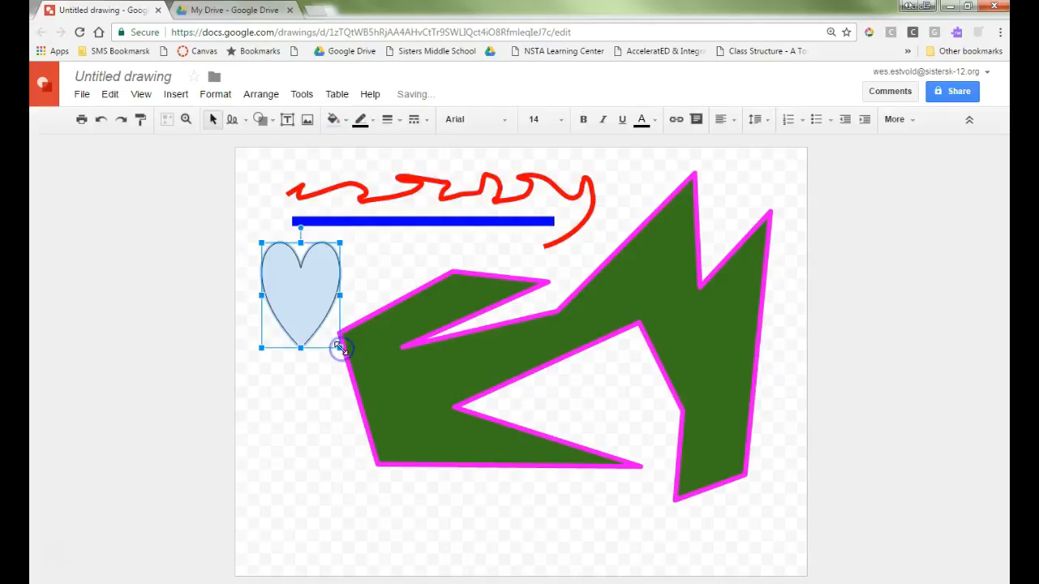
Fill the heart with bright green and give it a red 12px outline
{"action": "left_click", "coordinate": [335, 119]}
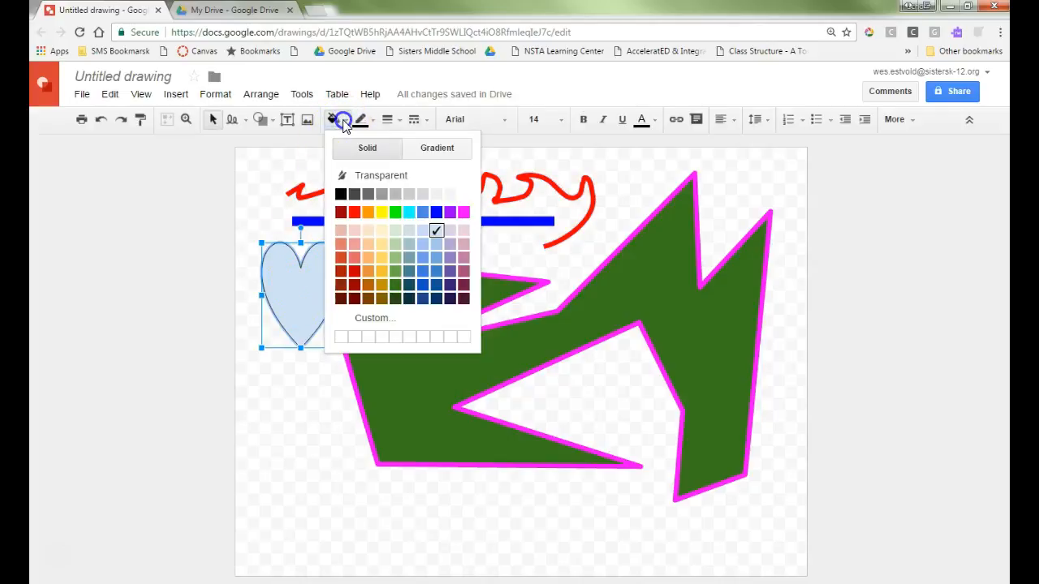
{"action": "left_click", "coordinate": [397, 212]}
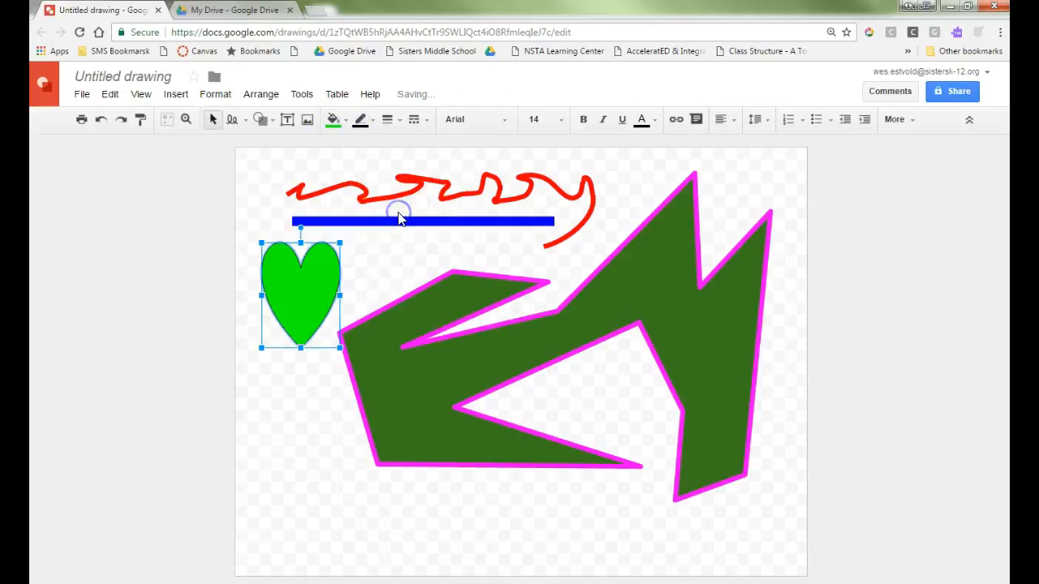
{"action": "left_click", "coordinate": [361, 119]}
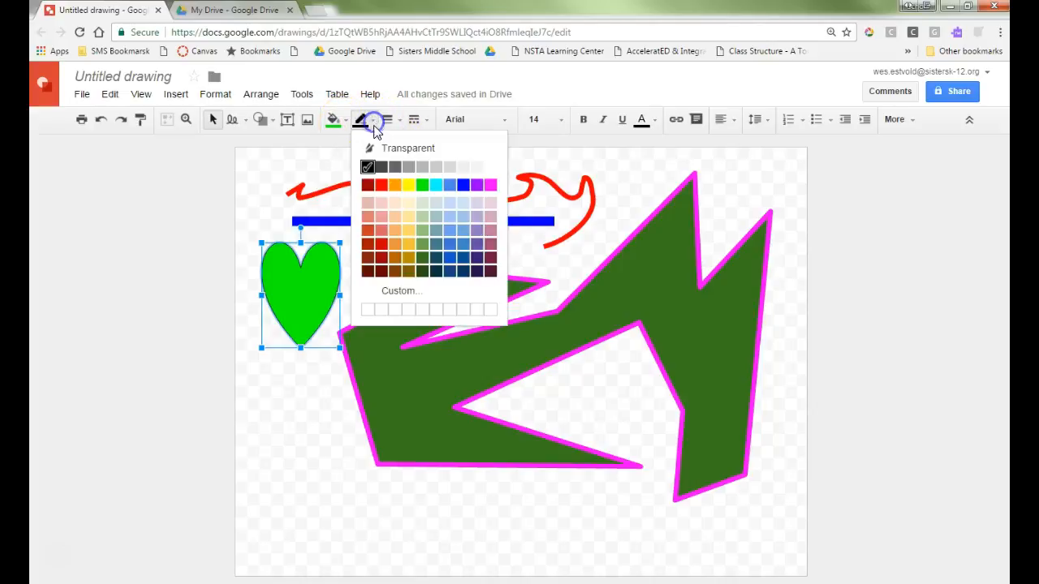
{"action": "left_click", "coordinate": [378, 186]}
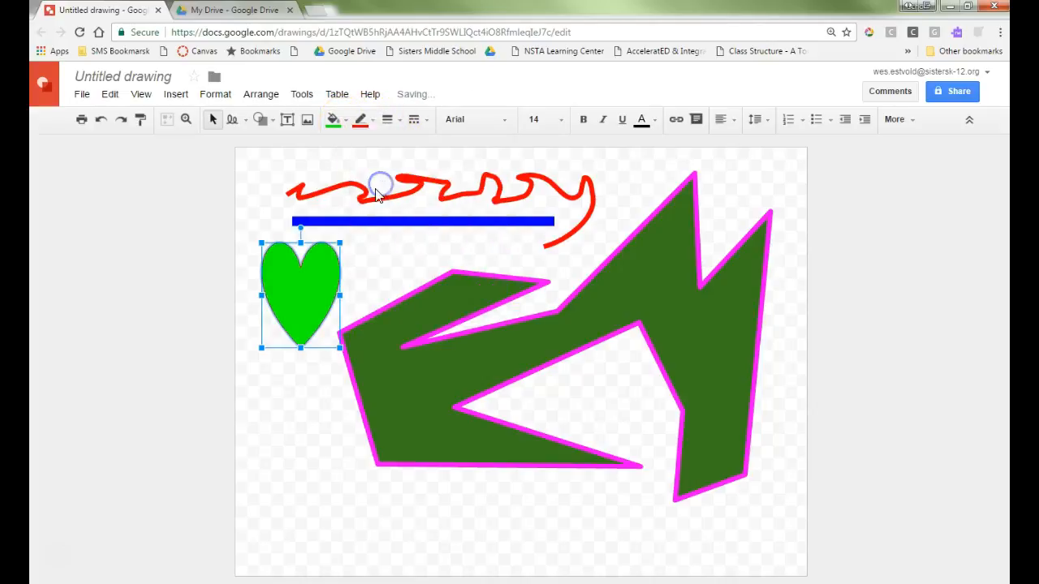
{"action": "left_click", "coordinate": [397, 120]}
{"action": "left_click", "coordinate": [412, 245]}
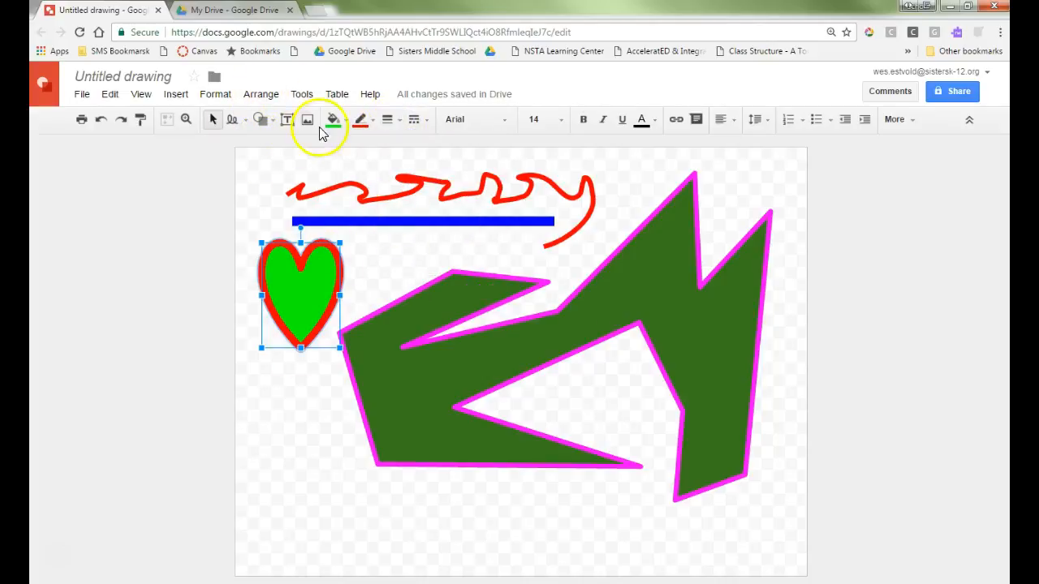
{"action": "left_click", "coordinate": [274, 122]}
{"action": "mouse_move", "coordinate": [307, 167]}
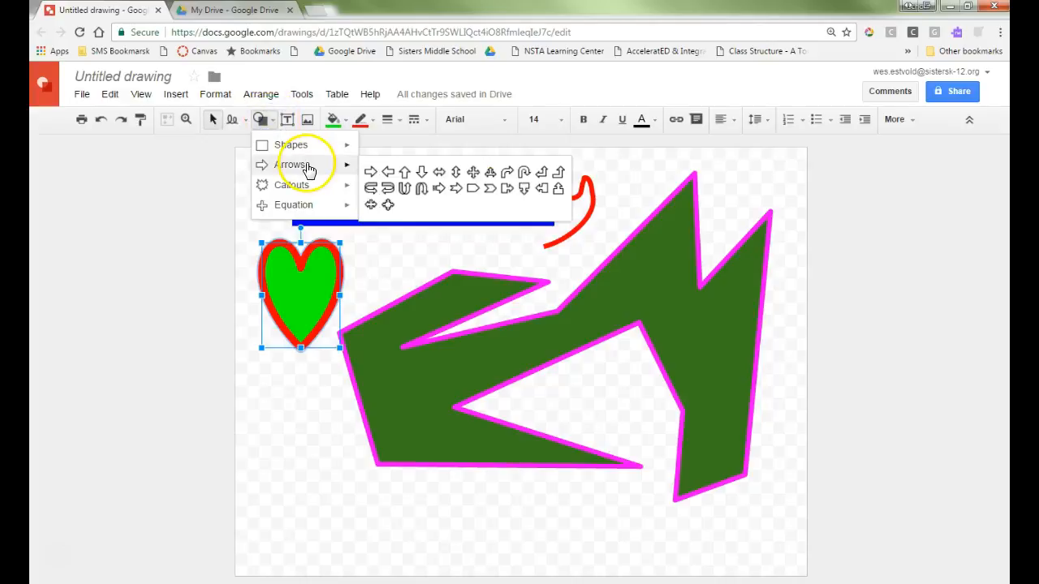
{"action": "mouse_move", "coordinate": [312, 197]}
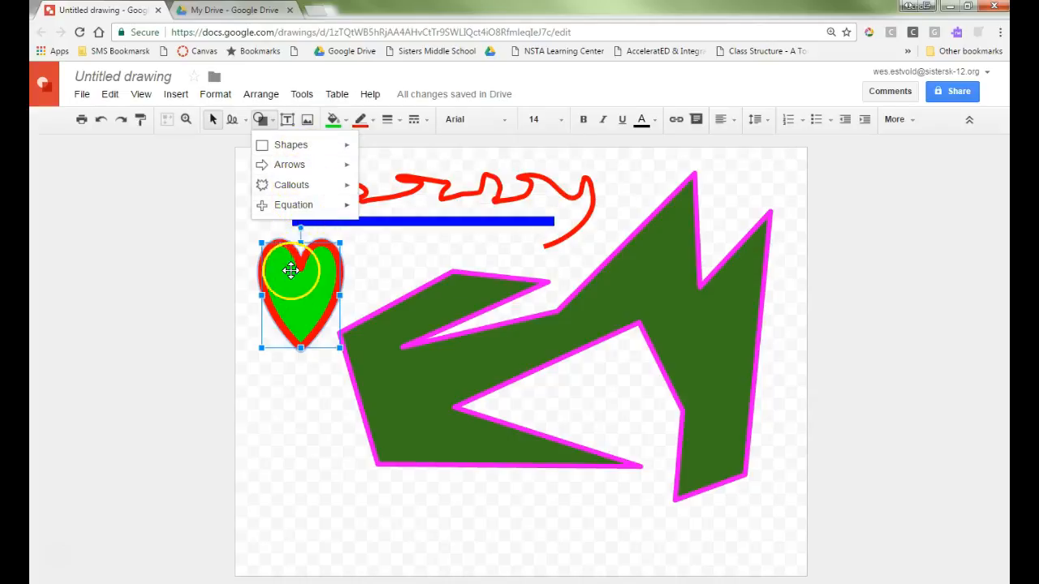
{"action": "left_click", "coordinate": [194, 189]}
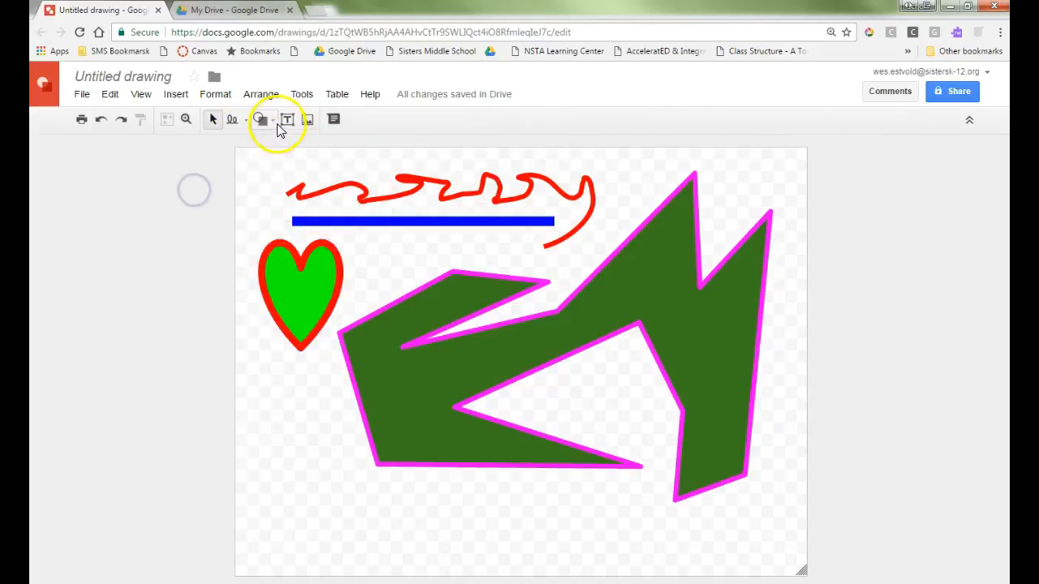
Add a text box reading "Hello World!" below the dark green shape and set its text to Black Ops One, size 48
{"action": "left_click", "coordinate": [276, 490]}
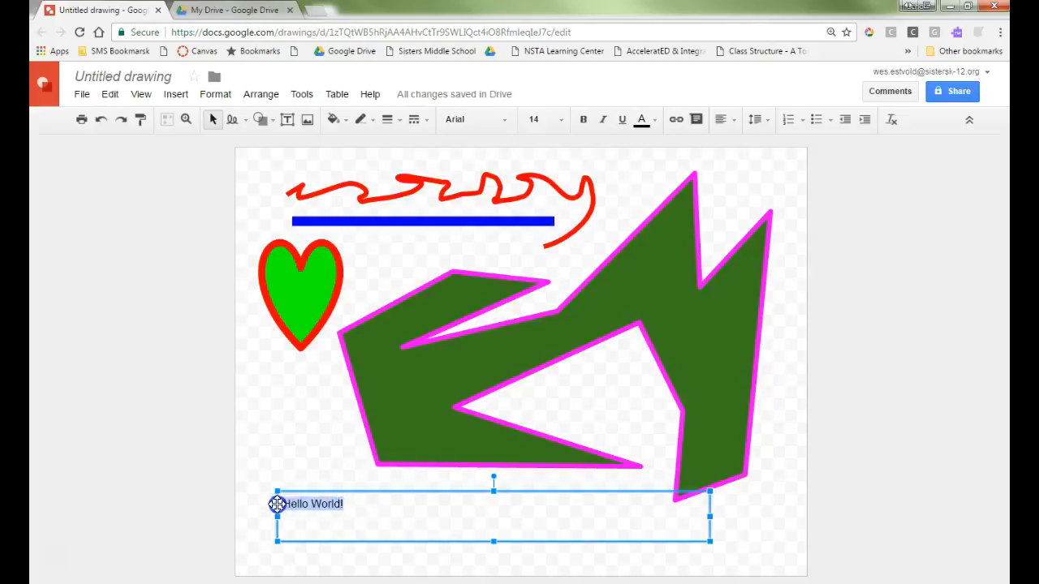
{"action": "left_click", "coordinate": [504, 121]}
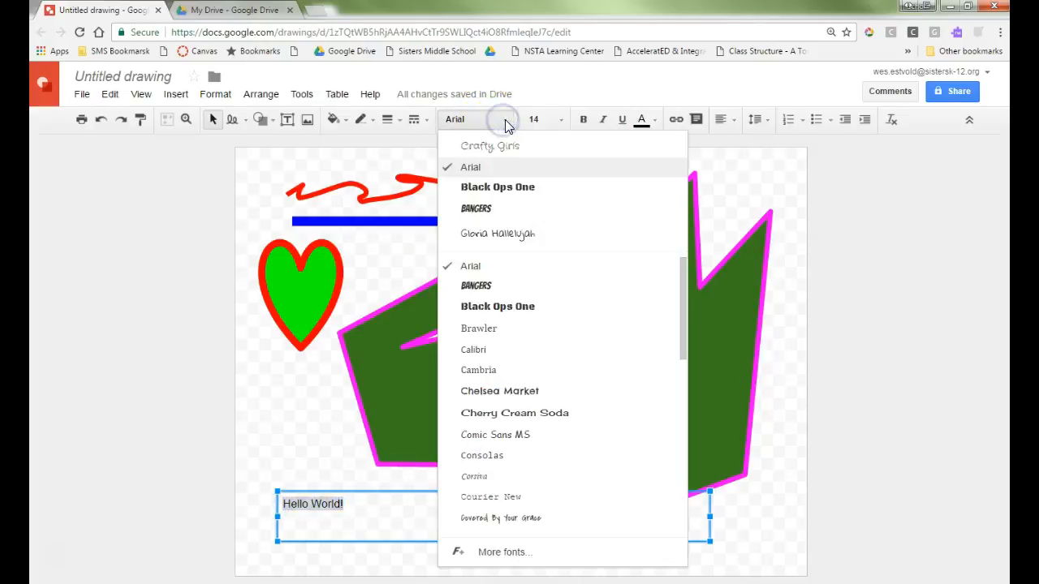
{"action": "left_click", "coordinate": [543, 193]}
{"action": "left_click", "coordinate": [560, 119]}
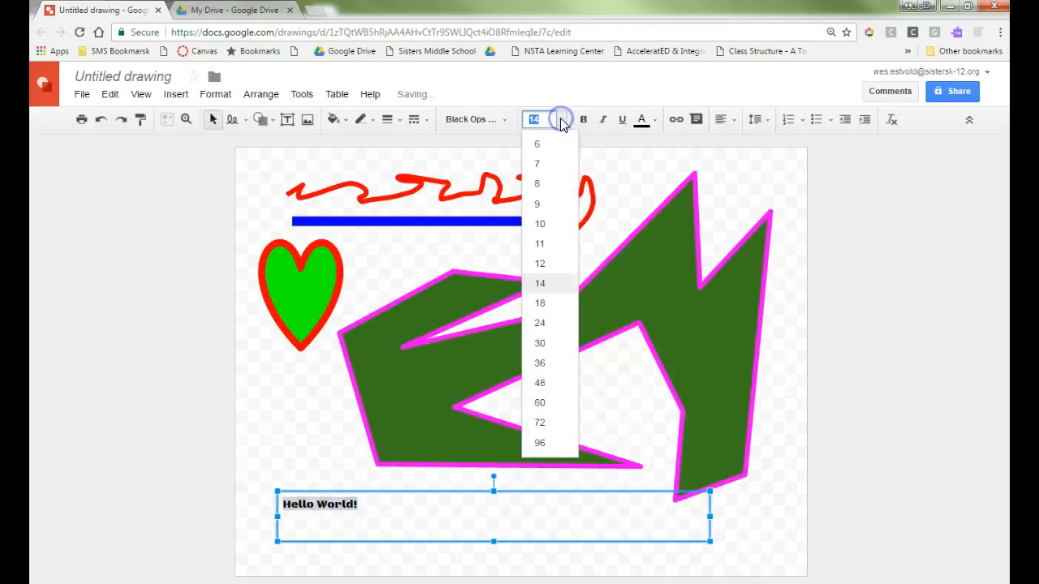
{"action": "left_click", "coordinate": [540, 383]}
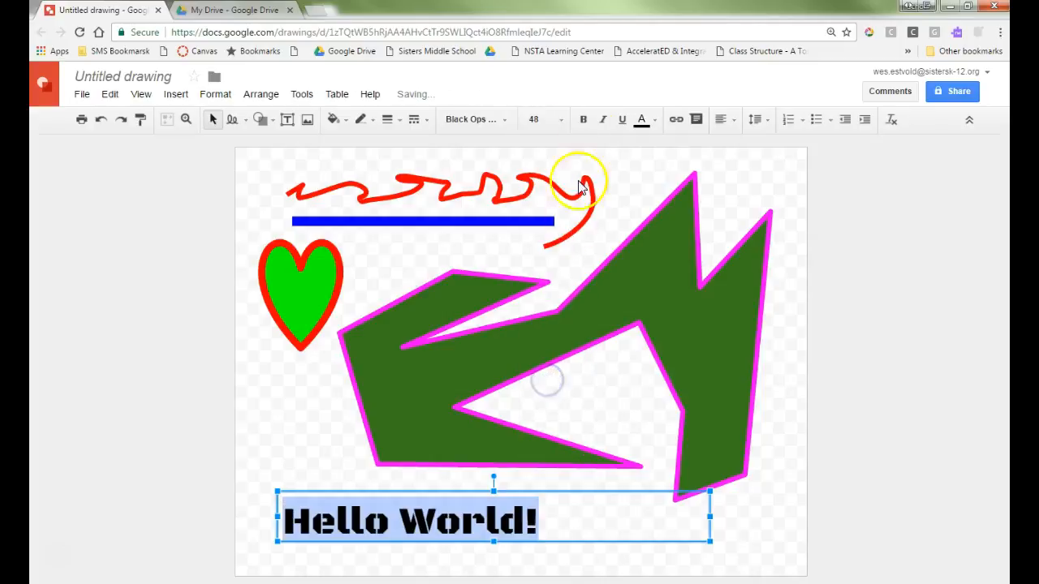
Make the "Hello World!" text bold and yellow
{"action": "left_click", "coordinate": [583, 122]}
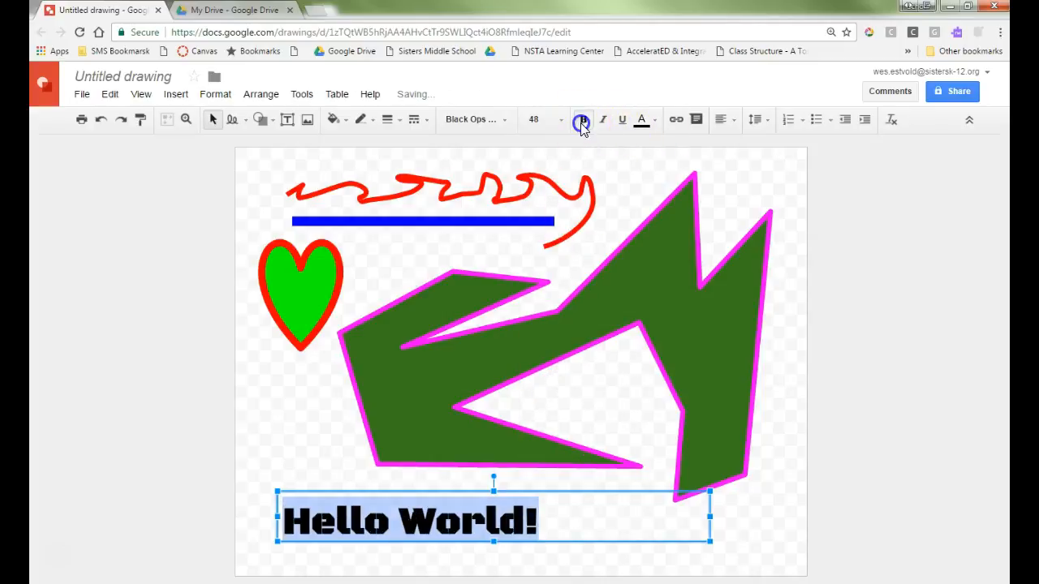
{"action": "left_click", "coordinate": [649, 122]}
{"action": "left_click", "coordinate": [689, 196]}
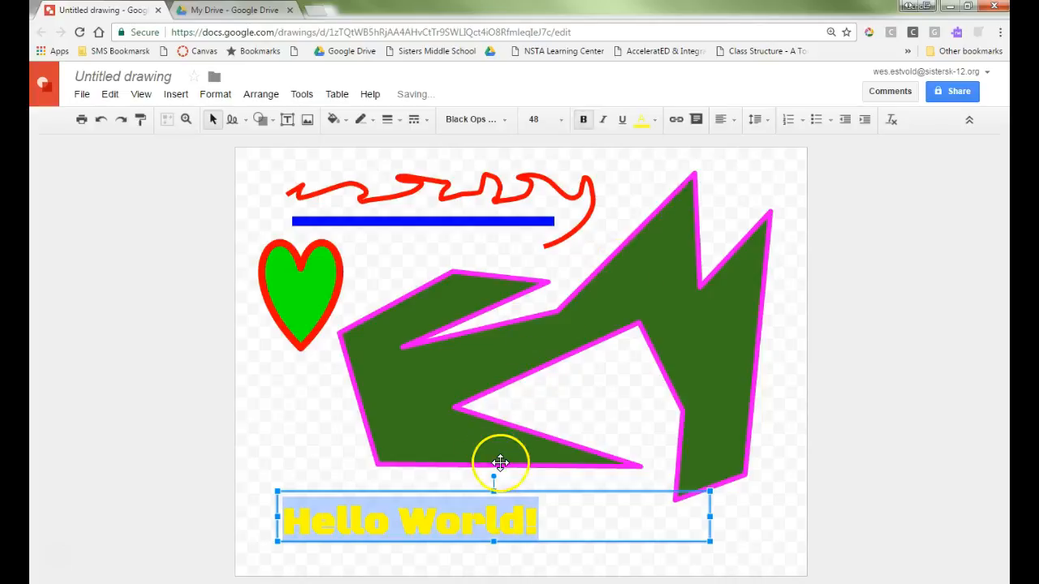
Tilt the "Hello World!" text box counterclockwise and move it onto the diagonal band of the dark green shape
{"action": "left_click_drag", "start_coordinate": [492, 475], "coordinate": [474, 470]}
{"action": "key", "text": "Up"}
{"action": "key", "text": "Up"}
{"action": "key", "text": "Up"}
{"action": "key", "text": "Up"}
{"action": "key", "text": "Up"}
{"action": "key", "text": "Up"}
{"action": "key", "text": "Up"}
{"action": "key", "text": "Up"}
{"action": "key", "text": "Up"}
{"action": "key", "text": "Up"}
{"action": "key", "text": "Up"}
{"action": "key", "text": "Up"}
{"action": "key", "text": "Up"}
{"action": "key", "text": "Up"}
{"action": "key", "text": "Up"}
{"action": "key", "text": "Up"}
{"action": "key", "text": "Up"}
{"action": "key", "text": "Up"}
{"action": "key", "text": "Up"}
{"action": "key", "text": "Up"}
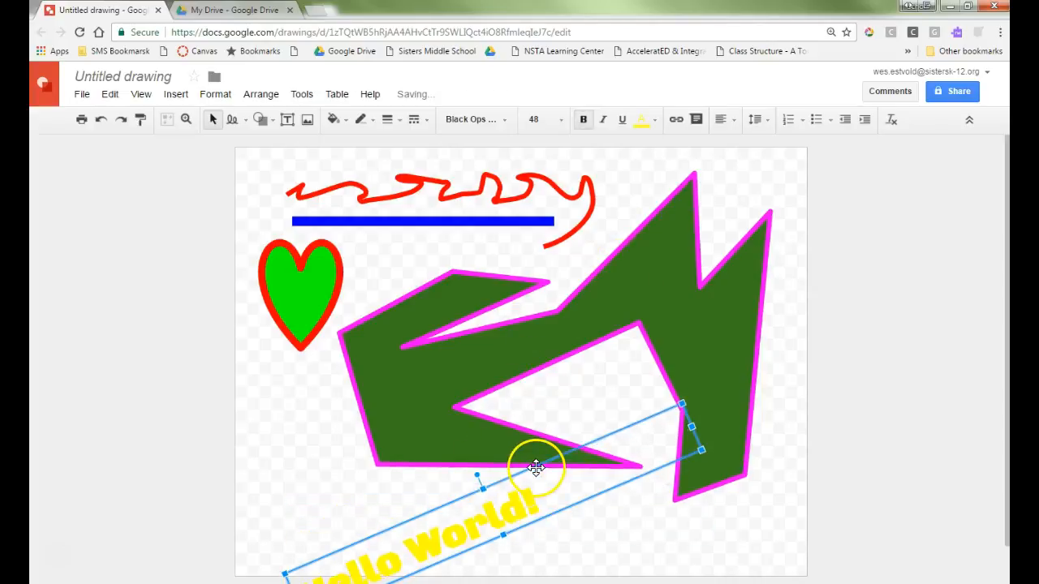
{"action": "key", "text": "Right"}
{"action": "key", "text": "Right"}
{"action": "key", "text": "Right"}
{"action": "key", "text": "Right"}
{"action": "key", "text": "Right"}
{"action": "key", "text": "Right"}
{"action": "key", "text": "Right"}
{"action": "key", "text": "Right"}
{"action": "key", "text": "Right"}
{"action": "key", "text": "Right"}
{"action": "key", "text": "Right"}
{"action": "key", "text": "Right"}
{"action": "key", "text": "Right"}
{"action": "key", "text": "Right"}
{"action": "key", "text": "Right"}
{"action": "key", "text": "Right"}
{"action": "key", "text": "Right"}
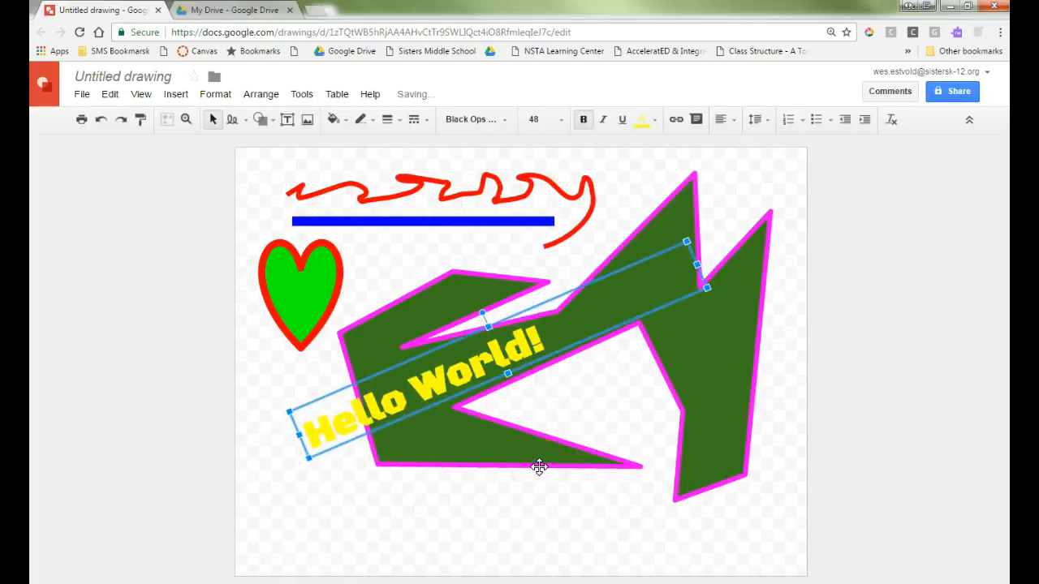
{"action": "key", "text": "Up"}
{"action": "key", "text": "Up"}
{"action": "key", "text": "Up"}
{"action": "key", "text": "Up"}
{"action": "key", "text": "Up"}
{"action": "key", "text": "Up"}
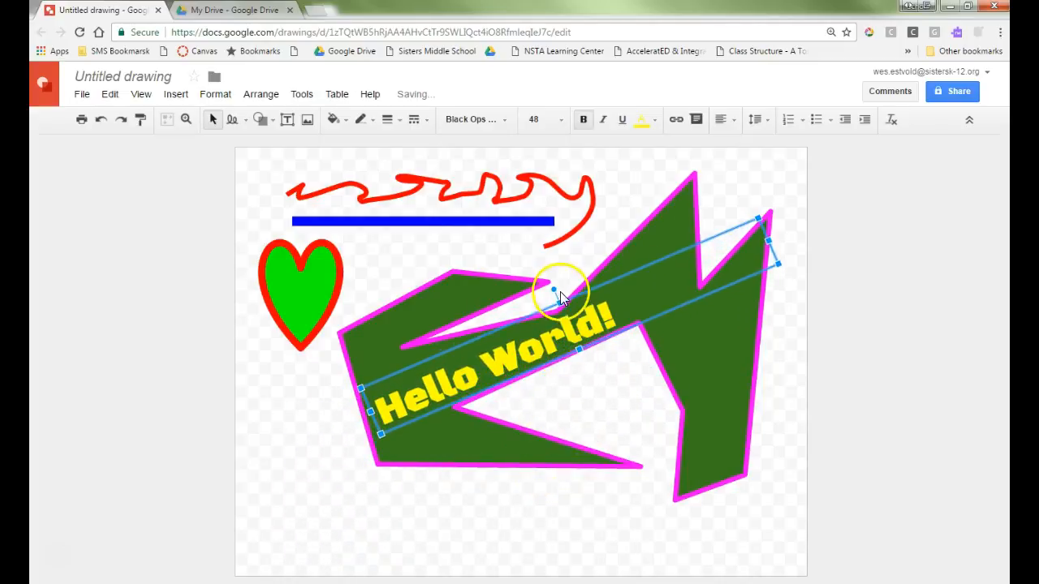
Nudge the green heart slightly to the right
{"action": "left_click", "coordinate": [320, 277]}
{"action": "key", "text": "Right"}
{"action": "key", "text": "Right"}
{"action": "key", "text": "Right"}
{"action": "key", "text": "Right"}
{"action": "key", "text": "Right"}
{"action": "key", "text": "Left"}
{"action": "key", "text": "Left"}
{"action": "key", "text": "Left"}
{"action": "key", "text": "Left"}
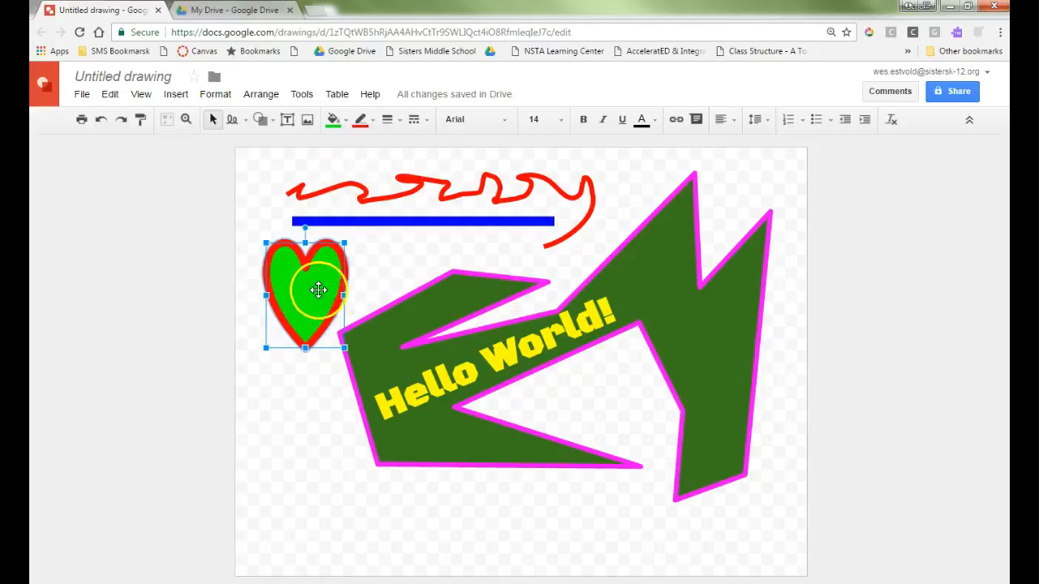
Nudge the blue line slightly downward, closer to the heart
{"action": "left_click", "coordinate": [430, 219]}
{"action": "key", "text": "Up"}
{"action": "key", "text": "Down"}
{"action": "key", "text": "Down"}
{"action": "key", "text": "Down"}
{"action": "key", "text": "Down"}
{"action": "key", "text": "Down"}
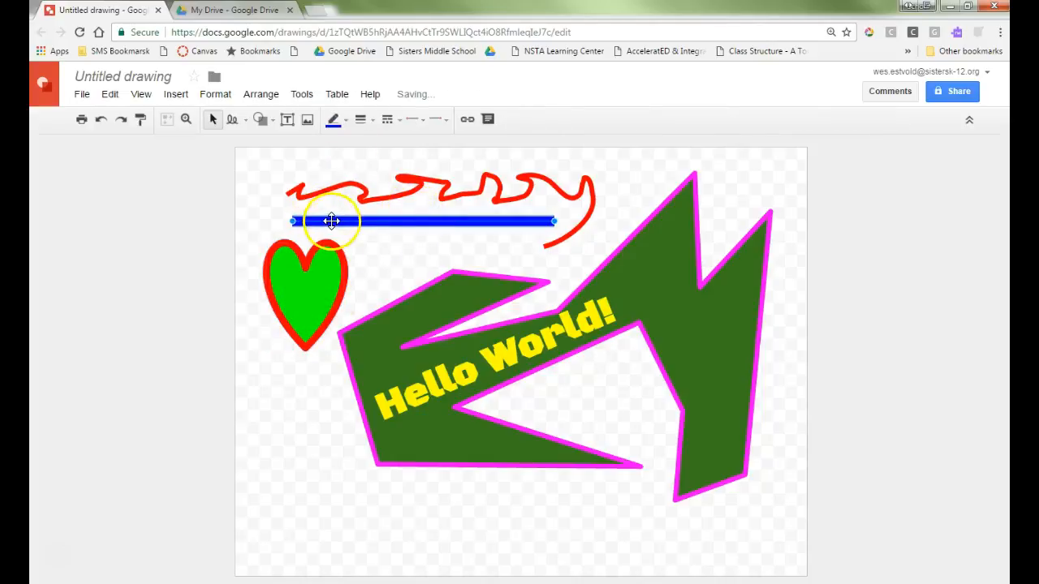
{"action": "key", "text": "Up"}
{"action": "key", "text": "Up"}
{"action": "key", "text": "Up"}
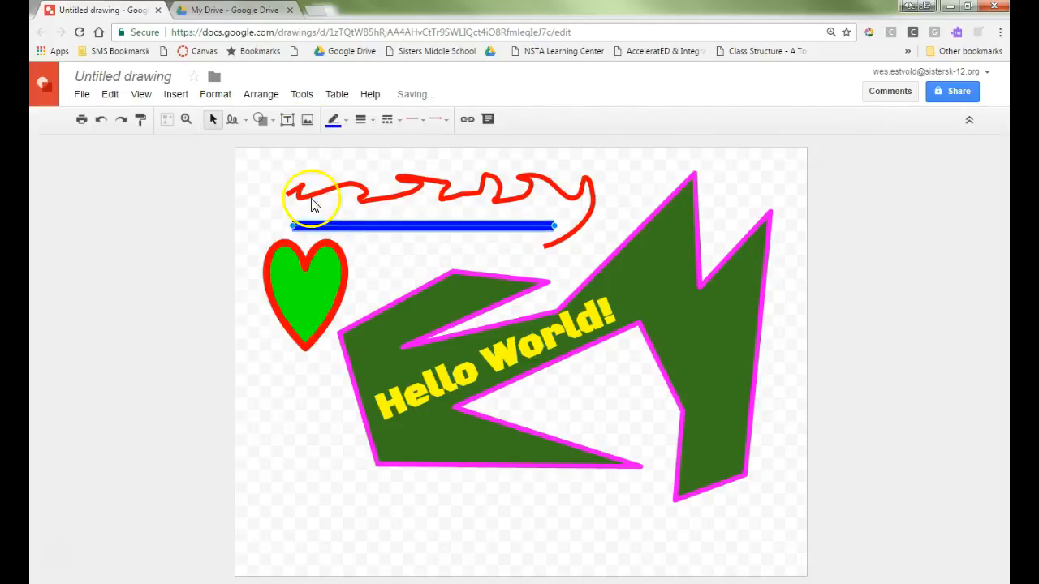
Try out the blue line's stacking order by moving it over the dark green shape and back, and delete the line
{"action": "left_click", "coordinate": [260, 94]}
{"action": "mouse_move", "coordinate": [338, 123]}
{"action": "left_click", "coordinate": [459, 129]}
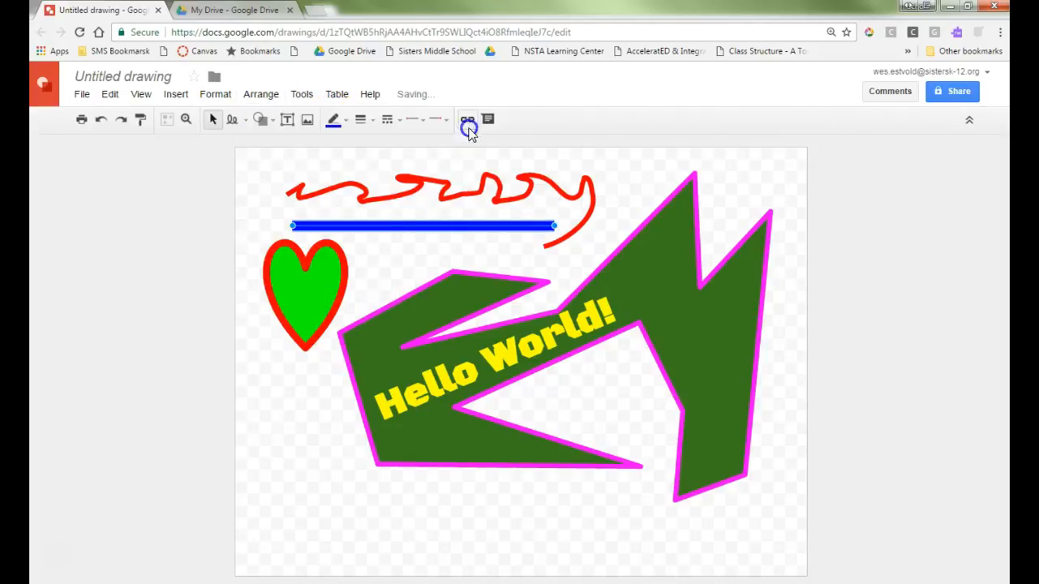
{"action": "left_click_drag", "start_coordinate": [397, 225], "coordinate": [503, 369]}
{"action": "left_click_drag", "start_coordinate": [531, 278], "coordinate": [422, 241]}
{"action": "key", "text": "Delete"}
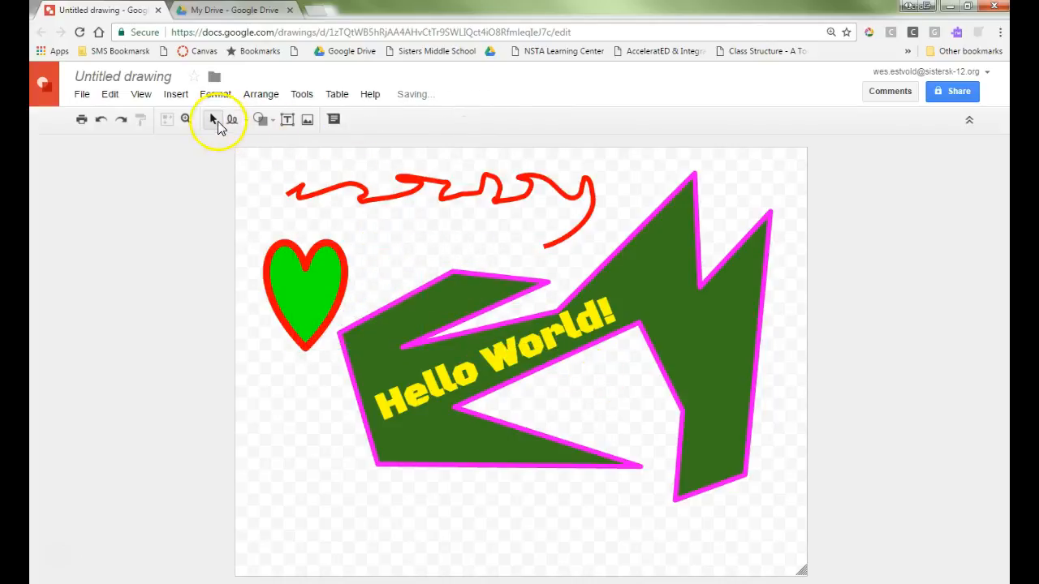
Draw an arrow diagonally upward through the heart and set its weight to 8px, removing any stray arrow below the heart
{"action": "left_click", "coordinate": [245, 120]}
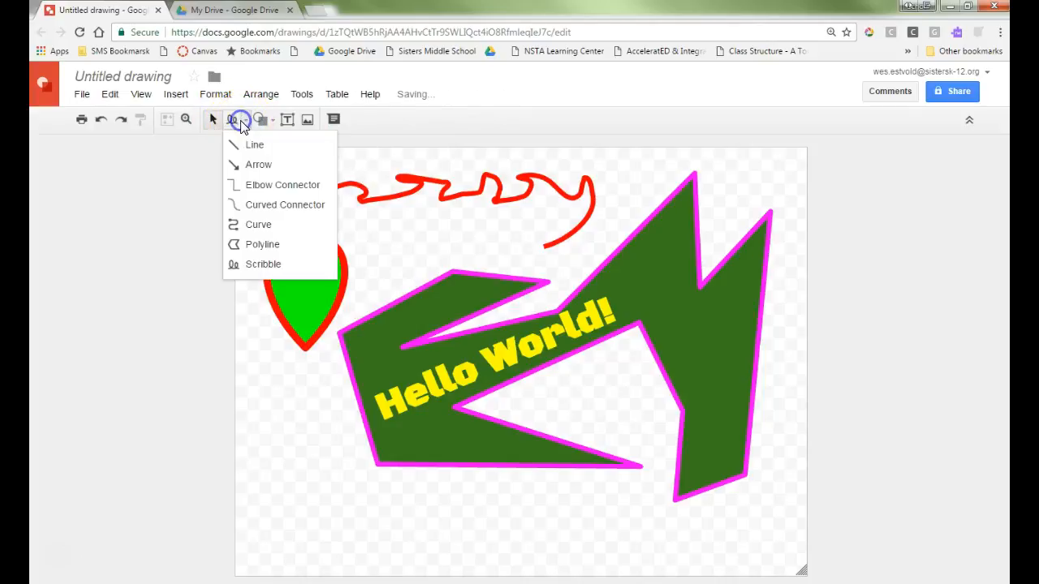
{"action": "left_click", "coordinate": [267, 166]}
{"action": "left_click_drag", "start_coordinate": [250, 335], "coordinate": [319, 292]}
{"action": "left_click_drag", "start_coordinate": [379, 238], "coordinate": [379, 238]}
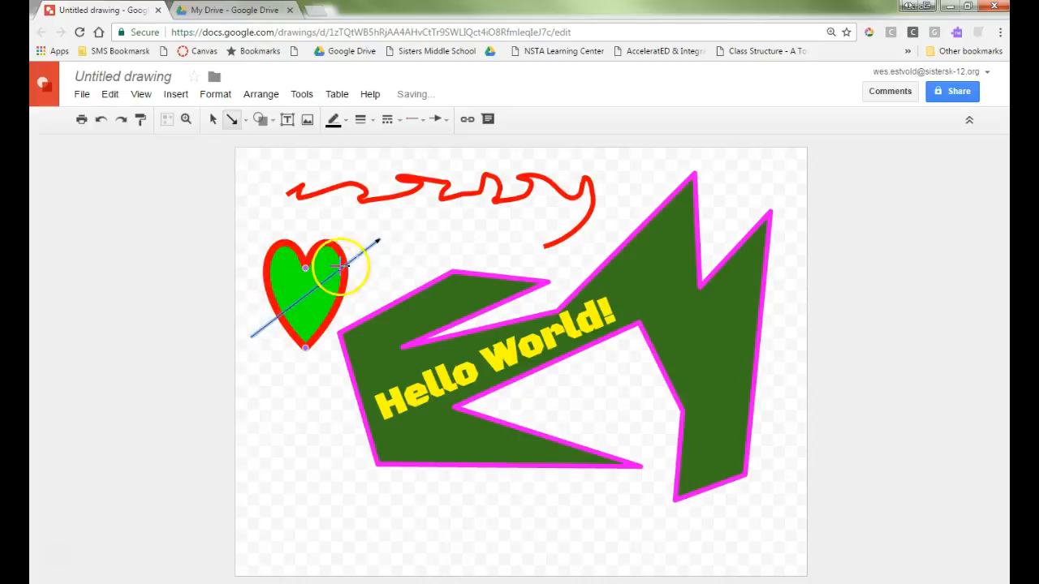
{"action": "left_click", "coordinate": [369, 122]}
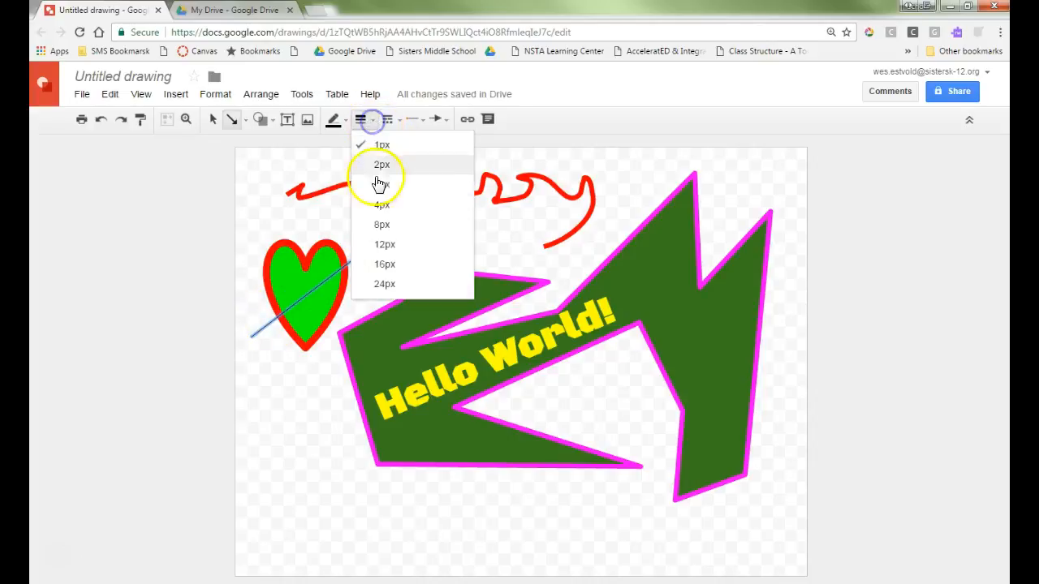
{"action": "left_click", "coordinate": [388, 227]}
{"action": "left_click_drag", "start_coordinate": [312, 367], "coordinate": [385, 438]}
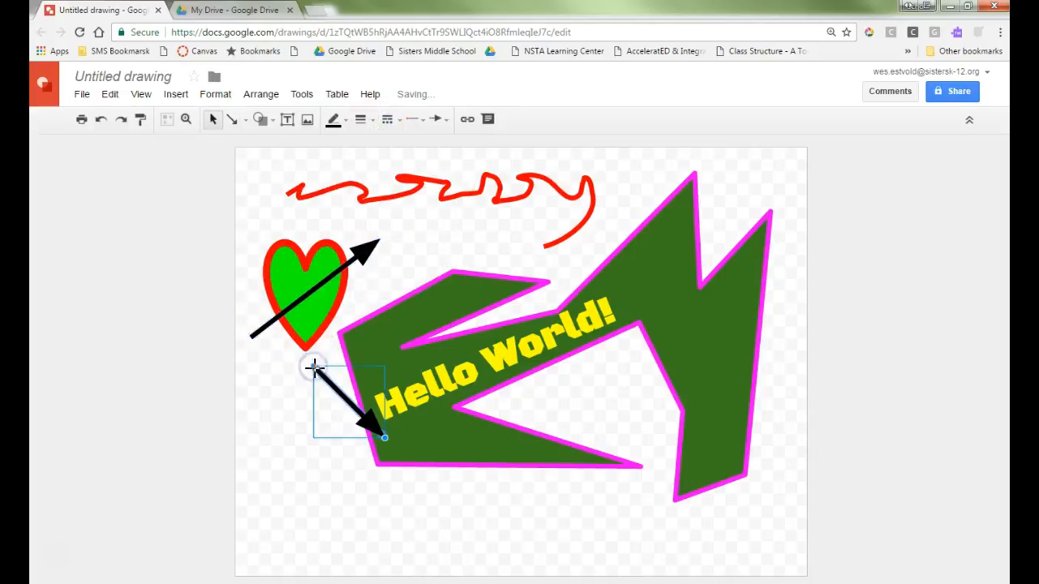
{"action": "key", "text": "Delete"}
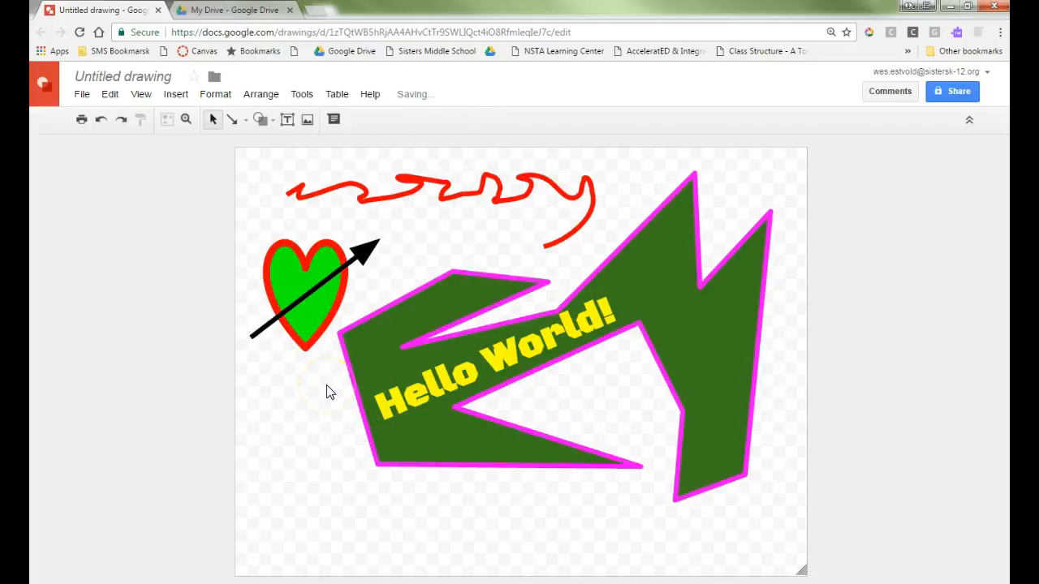
Try nudging the black arrow slightly to the right and back to the left across the green heart
{"action": "left_click", "coordinate": [215, 119]}
{"action": "left_click", "coordinate": [281, 279]}
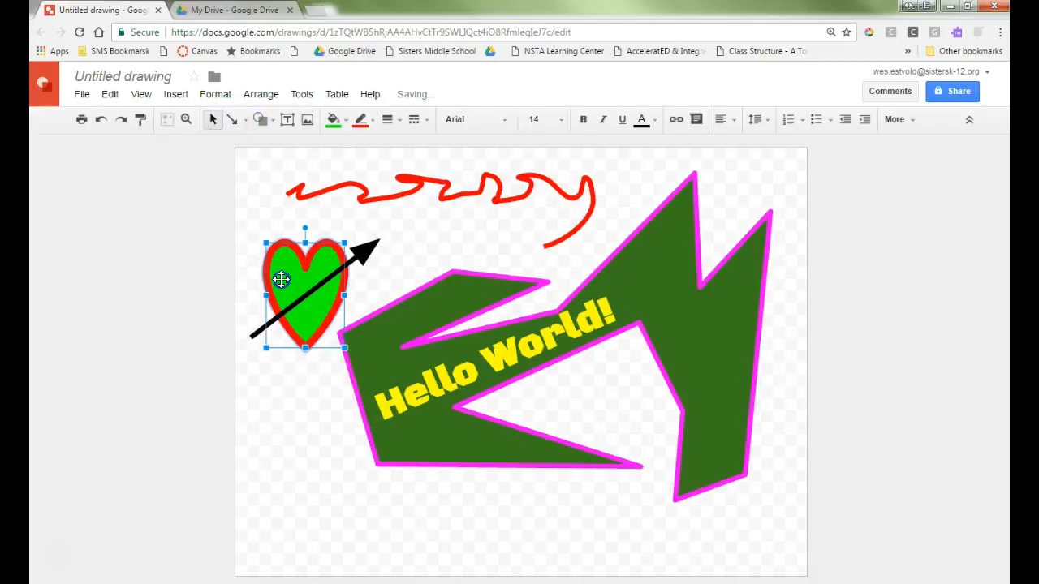
{"action": "left_click", "coordinate": [367, 250]}
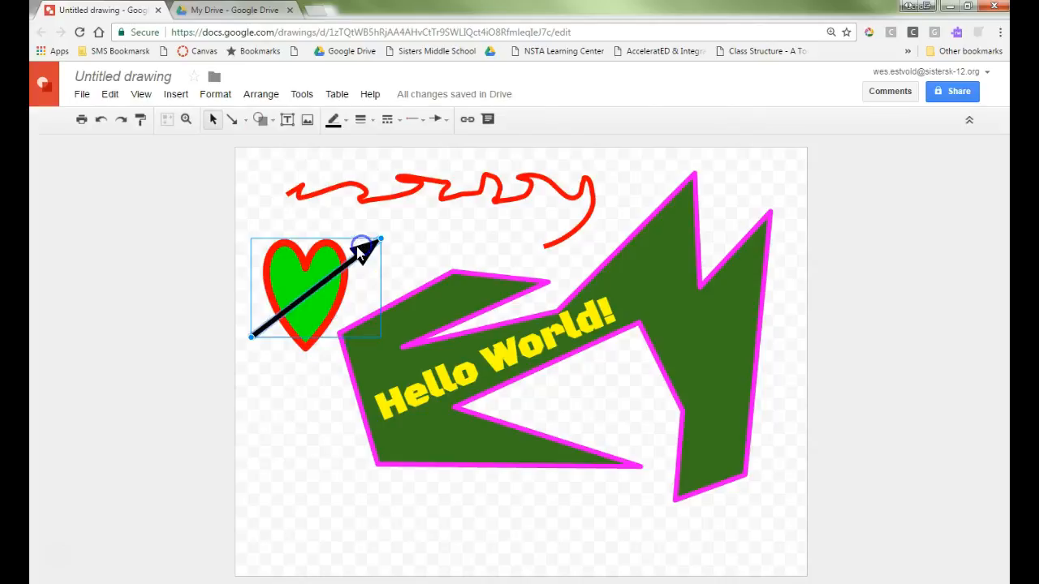
{"action": "key", "text": "Right"}
{"action": "key", "text": "Right"}
{"action": "key", "text": "Right"}
{"action": "key", "text": "Left"}
{"action": "key", "text": "Left"}
{"action": "key", "text": "Left"}
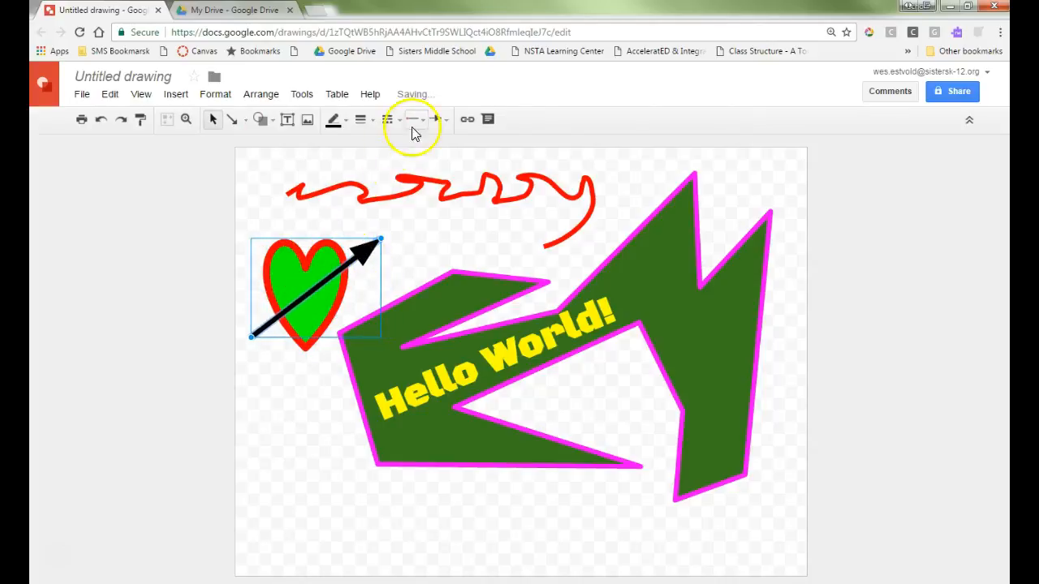
{"action": "left_click", "coordinate": [284, 264]}
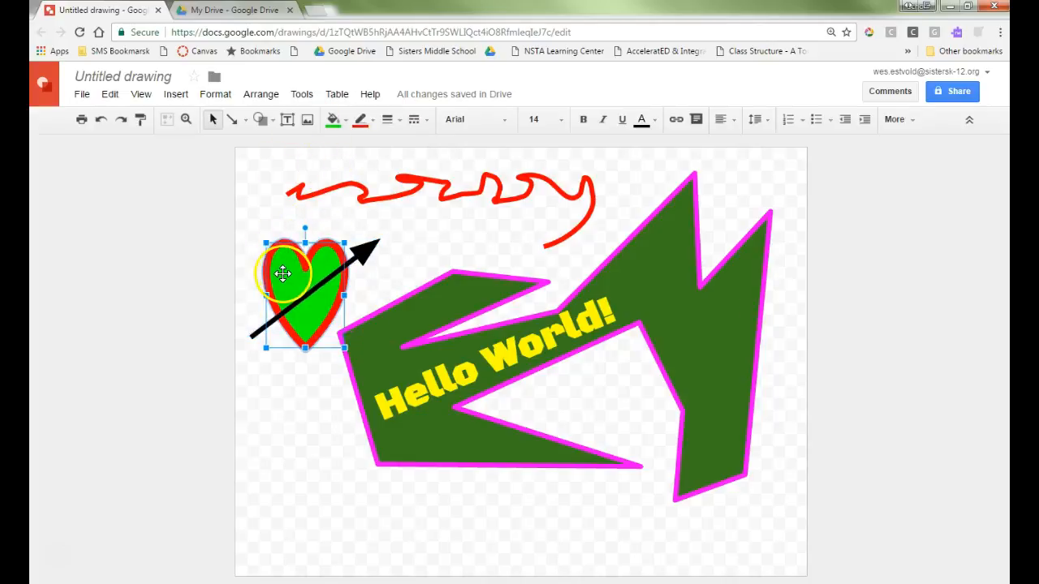
{"action": "left_click", "coordinate": [369, 261]}
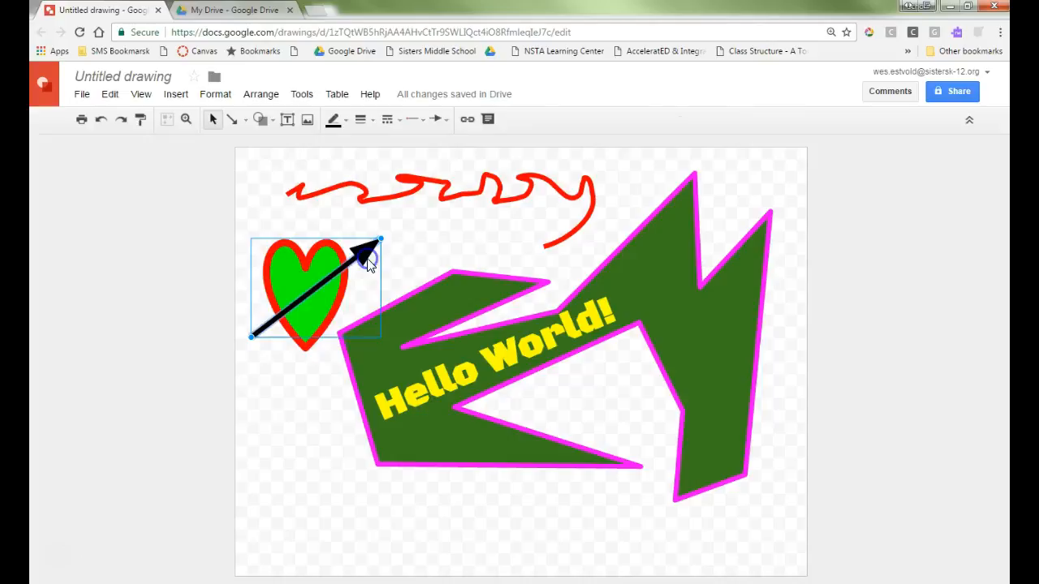
{"action": "left_click", "coordinate": [292, 266]}
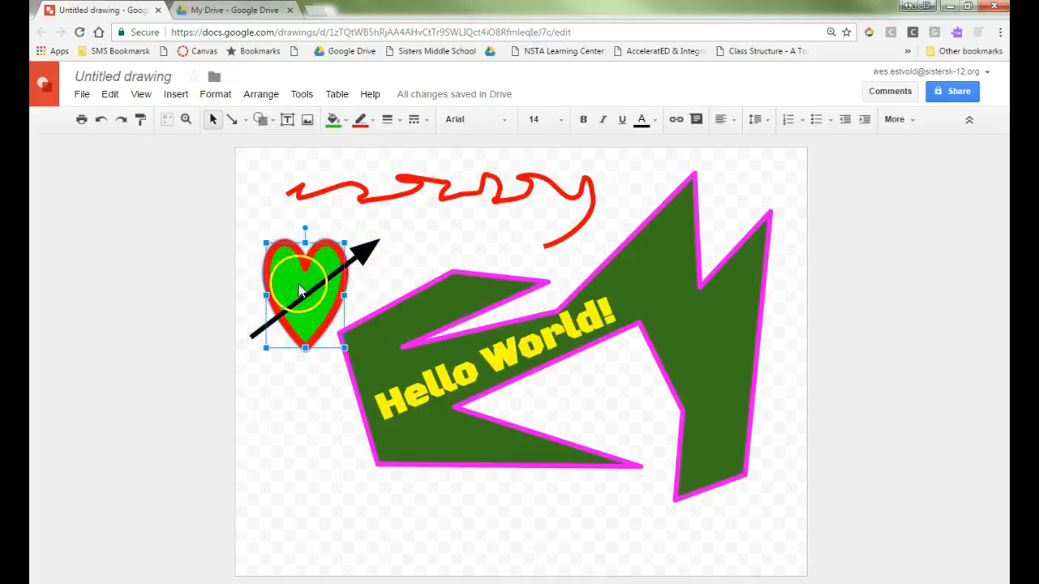
Send the black arrow backward one level and on to the very back, behind the green heart
{"action": "left_click", "coordinate": [370, 252]}
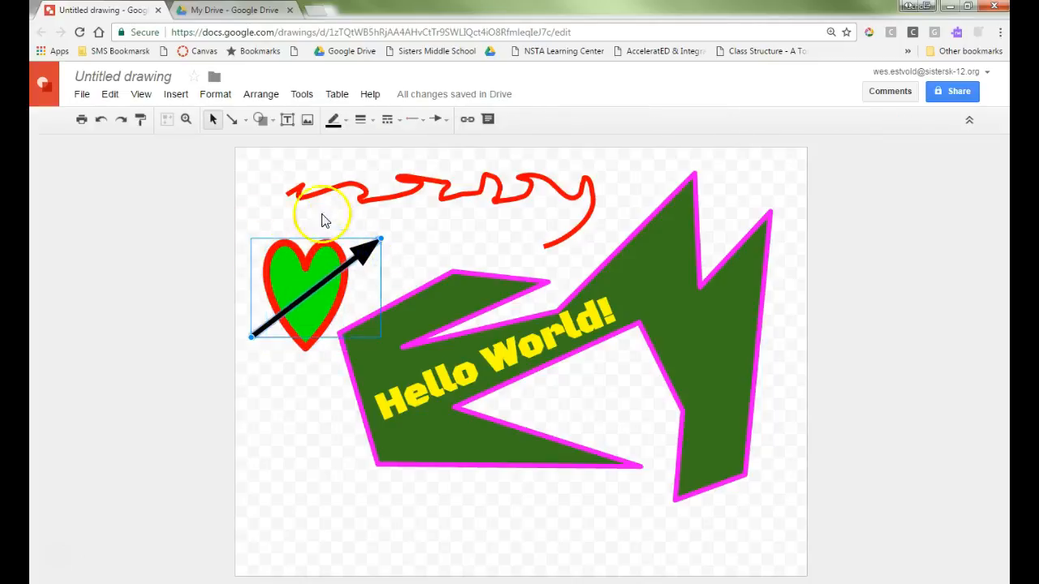
{"action": "left_click", "coordinate": [274, 96]}
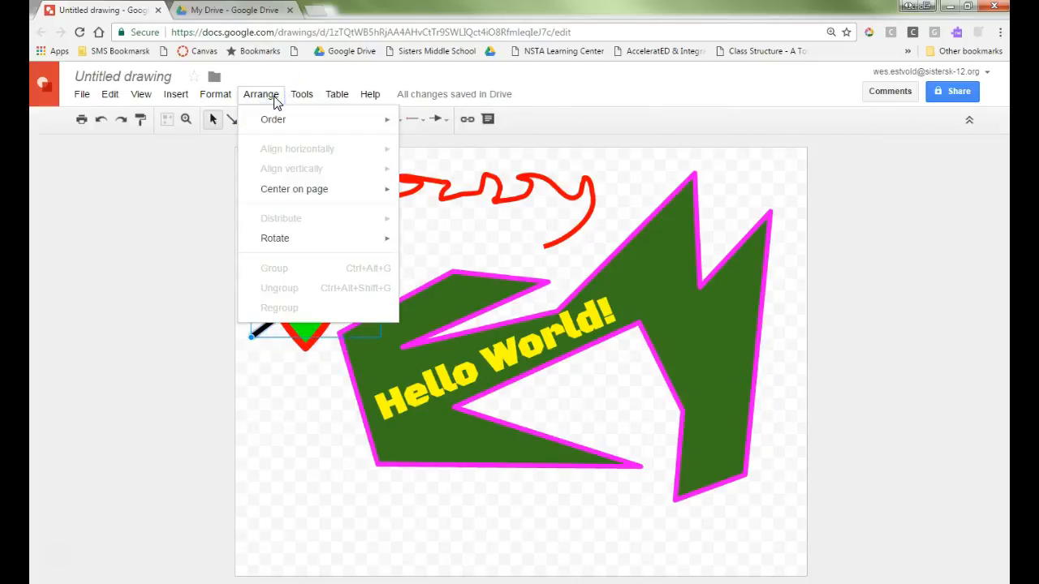
{"action": "left_click", "coordinate": [278, 119]}
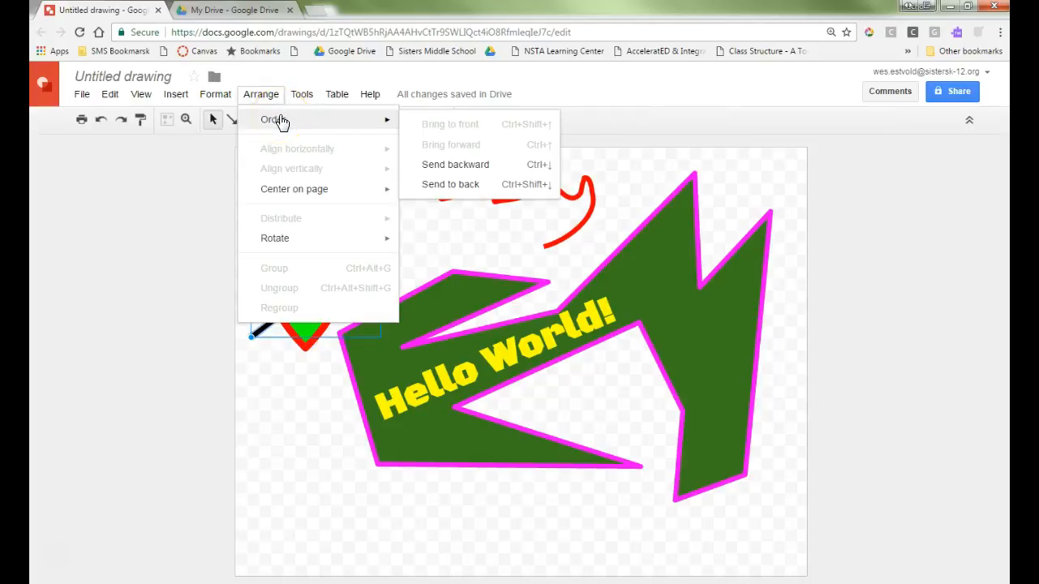
{"action": "left_click", "coordinate": [488, 168]}
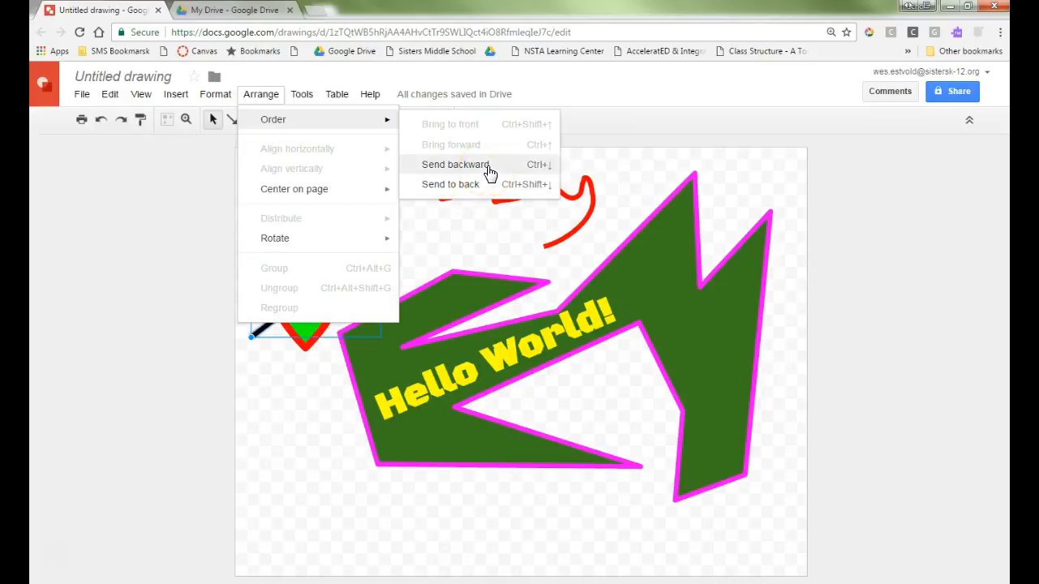
{"action": "left_click", "coordinate": [488, 166]}
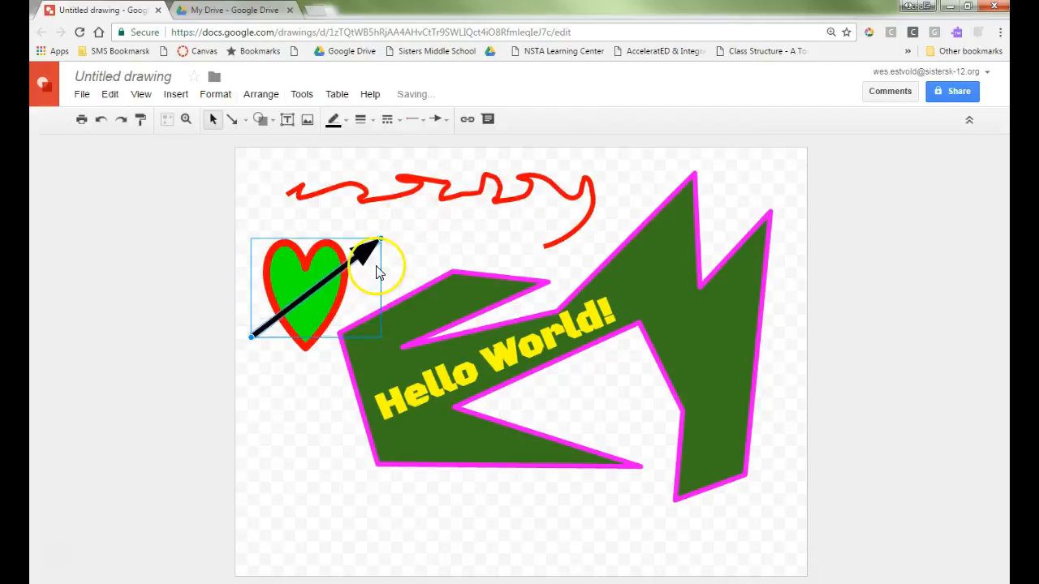
{"action": "left_click", "coordinate": [257, 99]}
{"action": "mouse_move", "coordinate": [378, 192]}
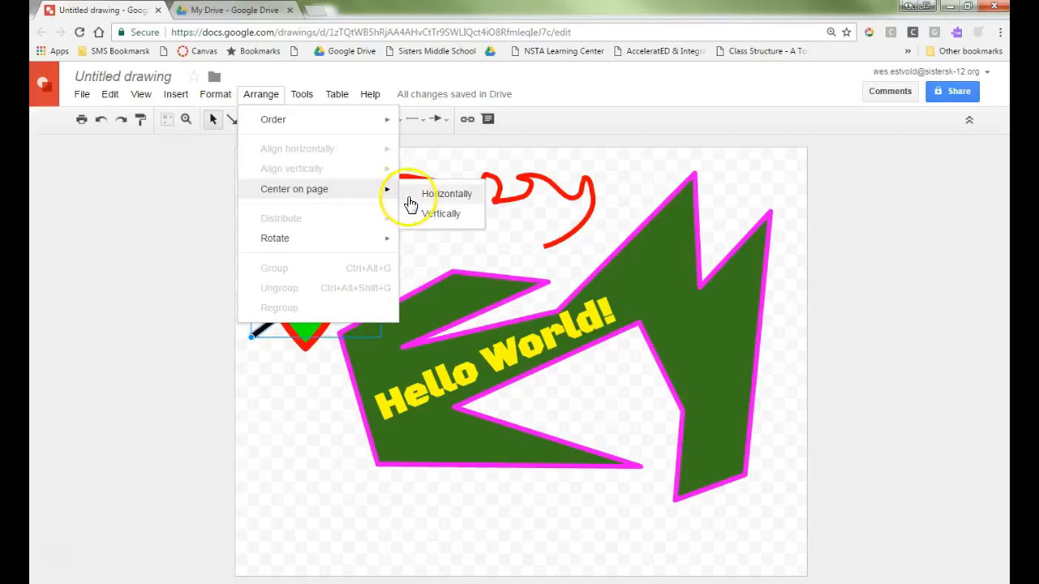
{"action": "mouse_move", "coordinate": [343, 128]}
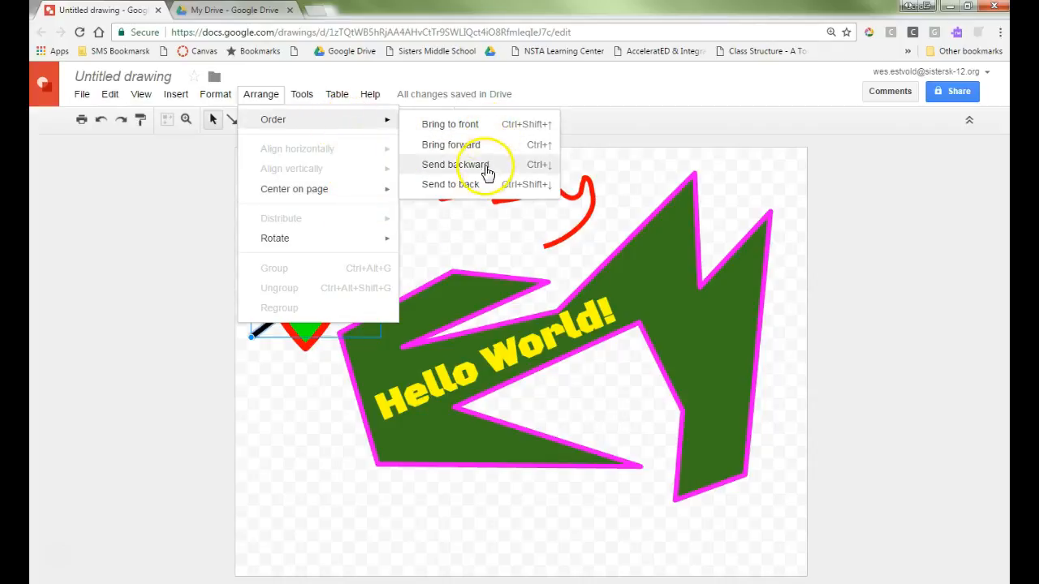
{"action": "left_click", "coordinate": [473, 188]}
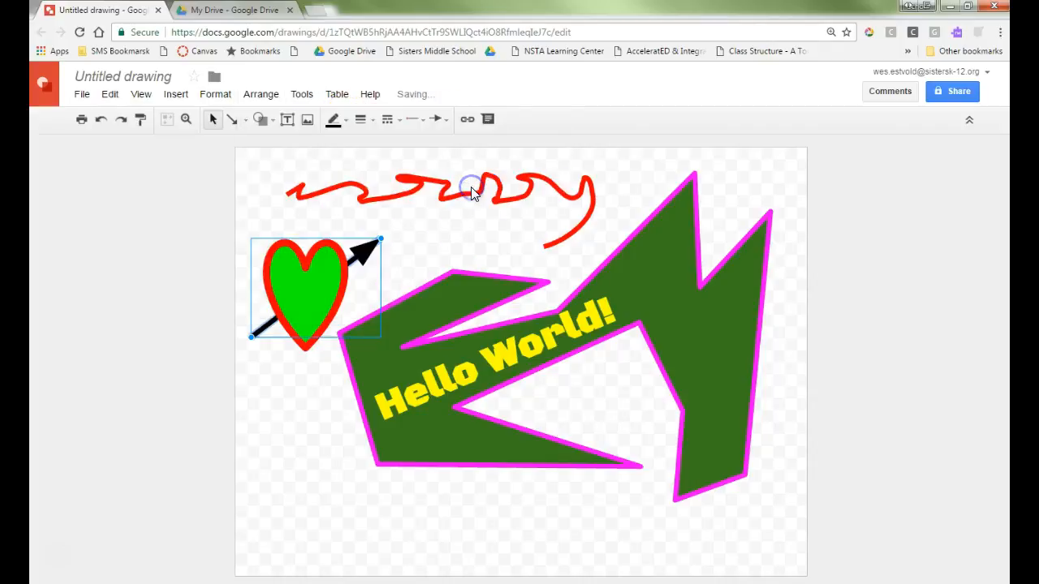
Select the green heart together with the black arrow and group them into one object
{"action": "left_click", "coordinate": [412, 235]}
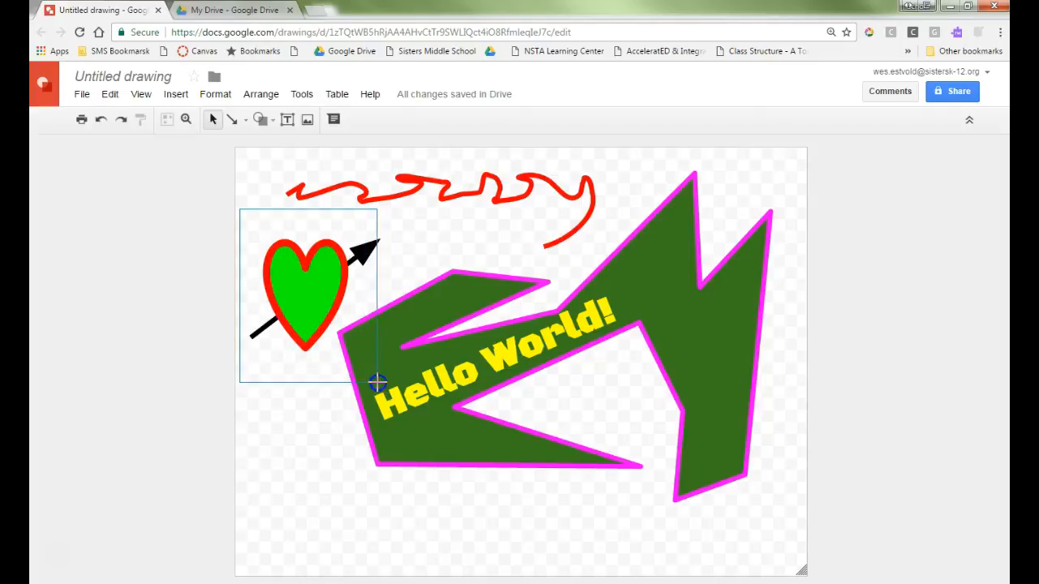
{"action": "key", "text": "ctrl+a"}
{"action": "left_click", "coordinate": [262, 542]}
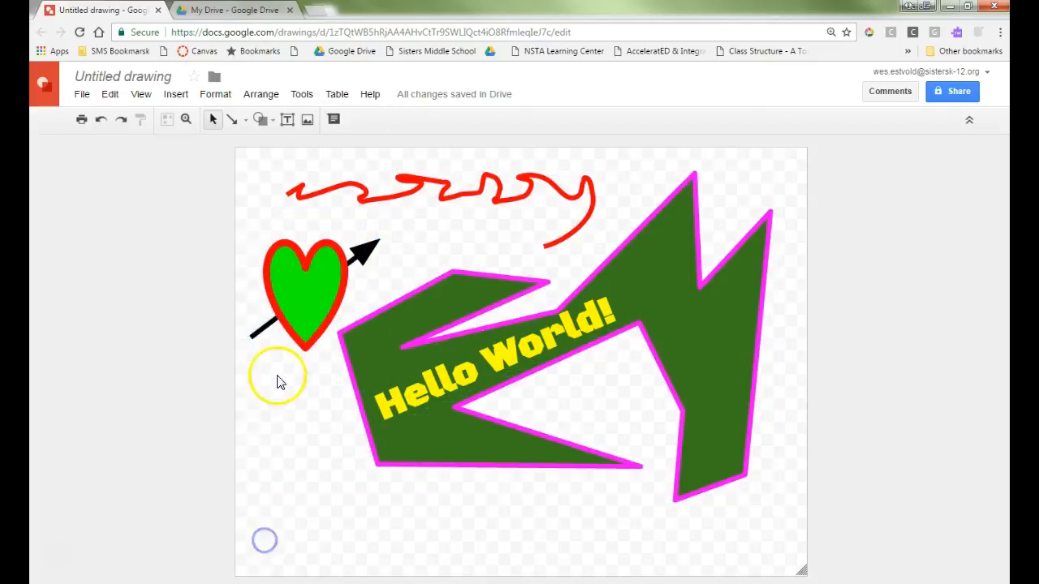
{"action": "left_click", "coordinate": [300, 318]}
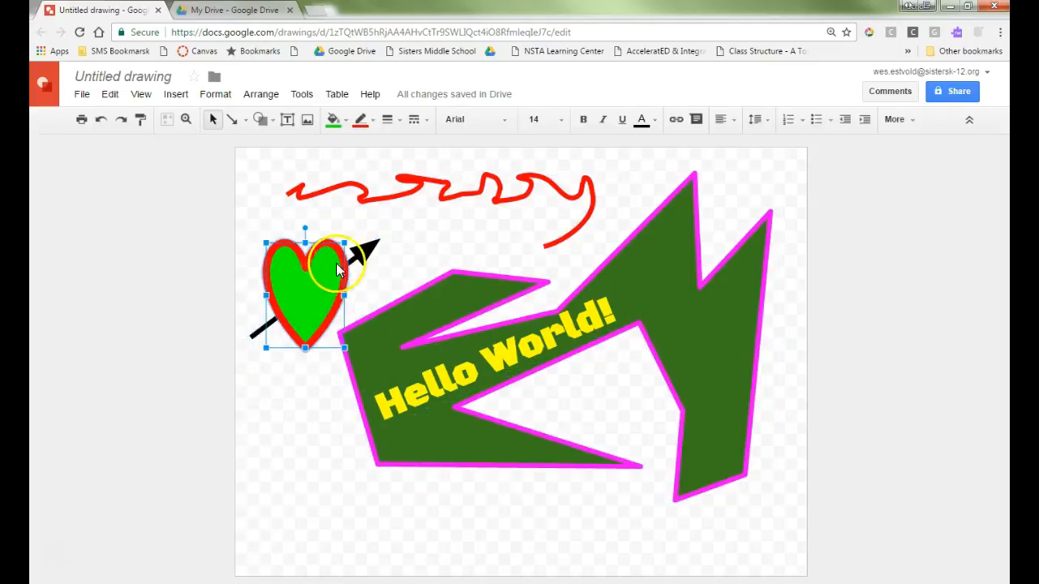
{"action": "left_click", "coordinate": [364, 252], "text": "shift"}
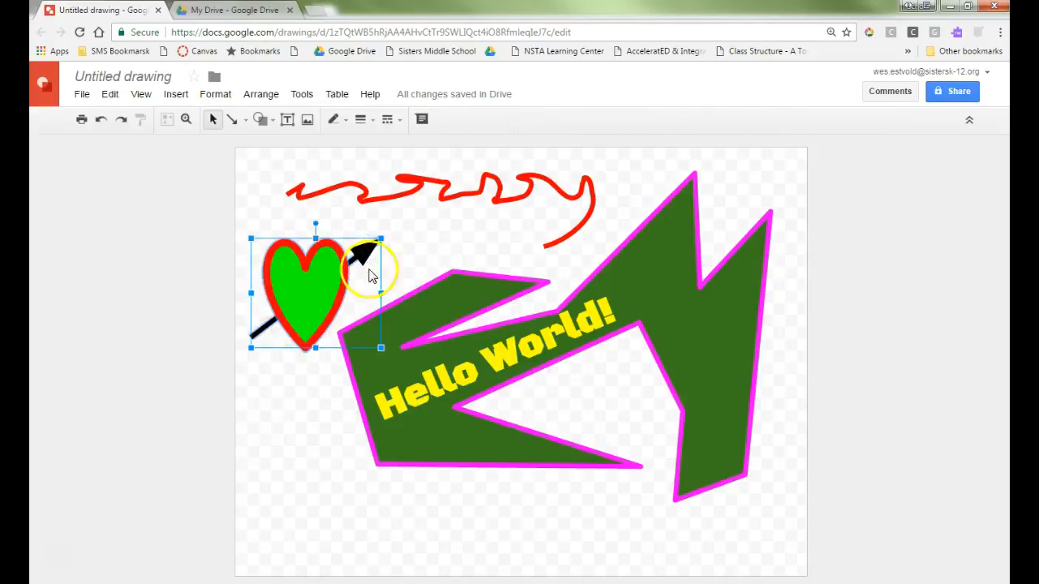
{"action": "left_click", "coordinate": [261, 96]}
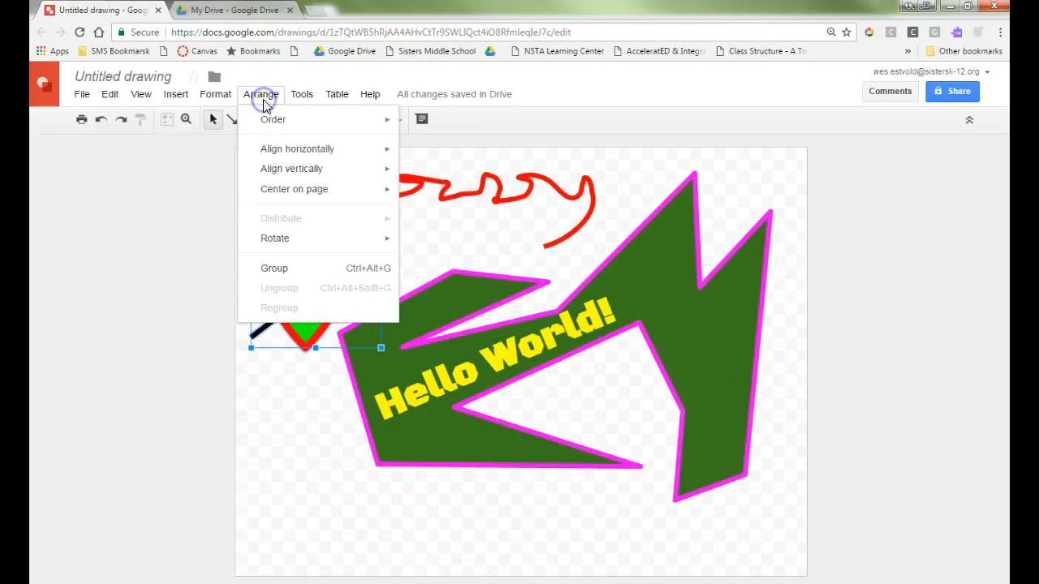
{"action": "left_click", "coordinate": [276, 268]}
{"action": "left_click", "coordinate": [413, 249]}
Move the grouped heart and arrow right and down onto the pointed lower tip of the dark green shape
{"action": "left_click", "coordinate": [319, 288]}
{"action": "key", "text": "Right"}
{"action": "key", "text": "Right"}
{"action": "key", "text": "Right"}
{"action": "key", "text": "Up"}
{"action": "key", "text": "Up"}
{"action": "key", "text": "Down"}
{"action": "key", "text": "Right"}
{"action": "key", "text": "Right"}
{"action": "key", "text": "Right"}
{"action": "key", "text": "Right"}
{"action": "key", "text": "Right"}
{"action": "key", "text": "Right"}
{"action": "key", "text": "Right"}
{"action": "key", "text": "Right"}
{"action": "key", "text": "Right"}
{"action": "key", "text": "Right"}
{"action": "key", "text": "Right"}
{"action": "key", "text": "Right"}
{"action": "key", "text": "Right"}
{"action": "key", "text": "Right"}
{"action": "key", "text": "Right"}
{"action": "key", "text": "Right"}
{"action": "key", "text": "Right"}
{"action": "key", "text": "Right"}
{"action": "key", "text": "Right"}
{"action": "key", "text": "Right"}
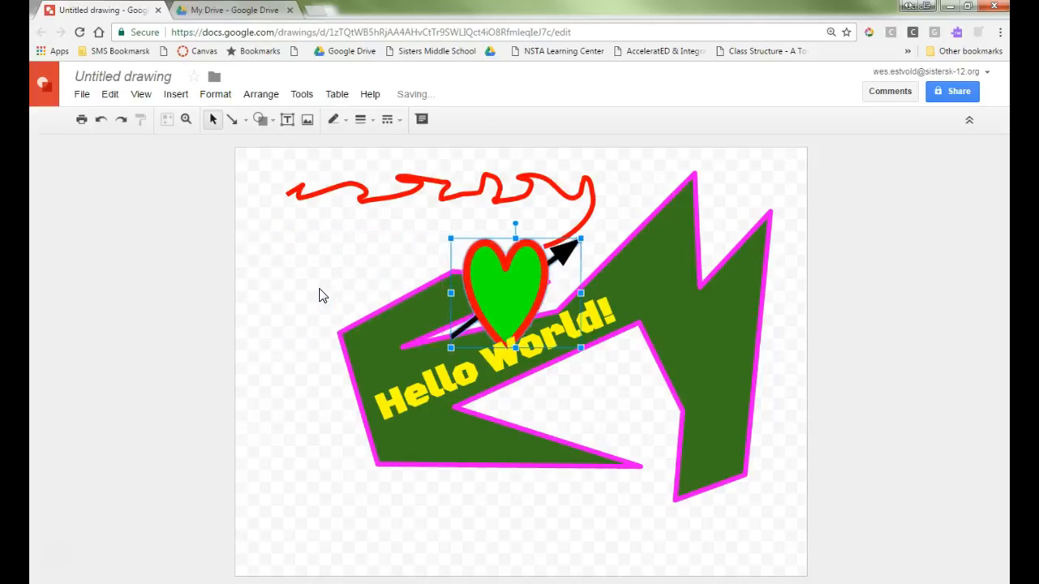
{"action": "key", "text": "Right"}
{"action": "key", "text": "Right"}
{"action": "key", "text": "Right"}
{"action": "key", "text": "Right"}
{"action": "key", "text": "Right"}
{"action": "key", "text": "Right"}
{"action": "key", "text": "Right"}
{"action": "key", "text": "Right"}
{"action": "key", "text": "Right"}
{"action": "key", "text": "Right"}
{"action": "key", "text": "Right"}
{"action": "key", "text": "Right"}
{"action": "key", "text": "Right"}
{"action": "key", "text": "Down"}
{"action": "key", "text": "Down"}
{"action": "key", "text": "Down"}
{"action": "key", "text": "Down"}
{"action": "key", "text": "Down"}
{"action": "key", "text": "Down"}
{"action": "key", "text": "Down"}
{"action": "key", "text": "Down"}
{"action": "key", "text": "Down"}
{"action": "key", "text": "Down"}
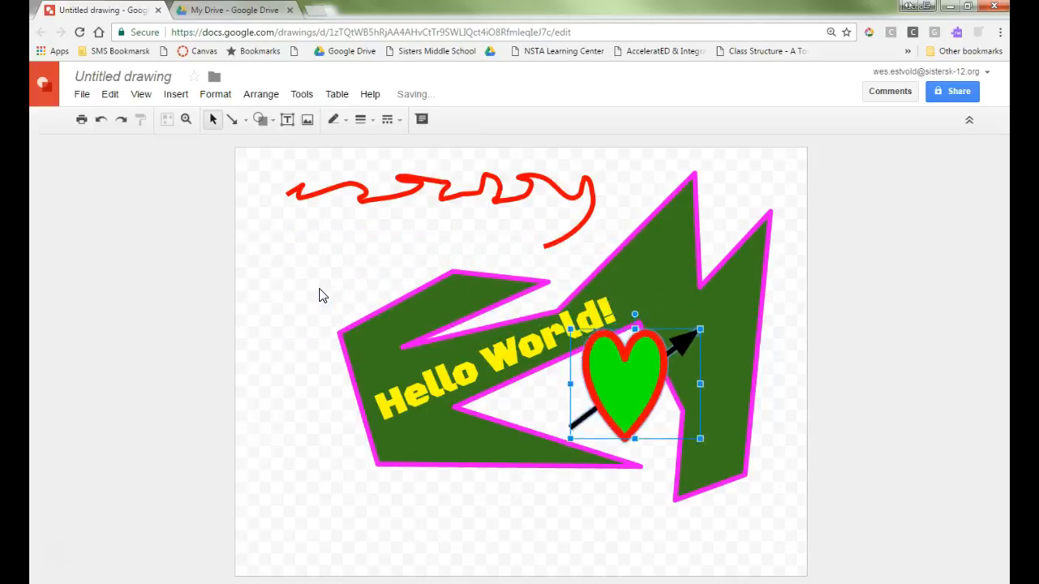
{"action": "key", "text": "Down"}
{"action": "key", "text": "Down"}
{"action": "key", "text": "Down"}
{"action": "key", "text": "Down"}
{"action": "key", "text": "Down"}
{"action": "key", "text": "Down"}
{"action": "key", "text": "Down"}
{"action": "key", "text": "Down"}
{"action": "key", "text": "Down"}
{"action": "key", "text": "Left"}
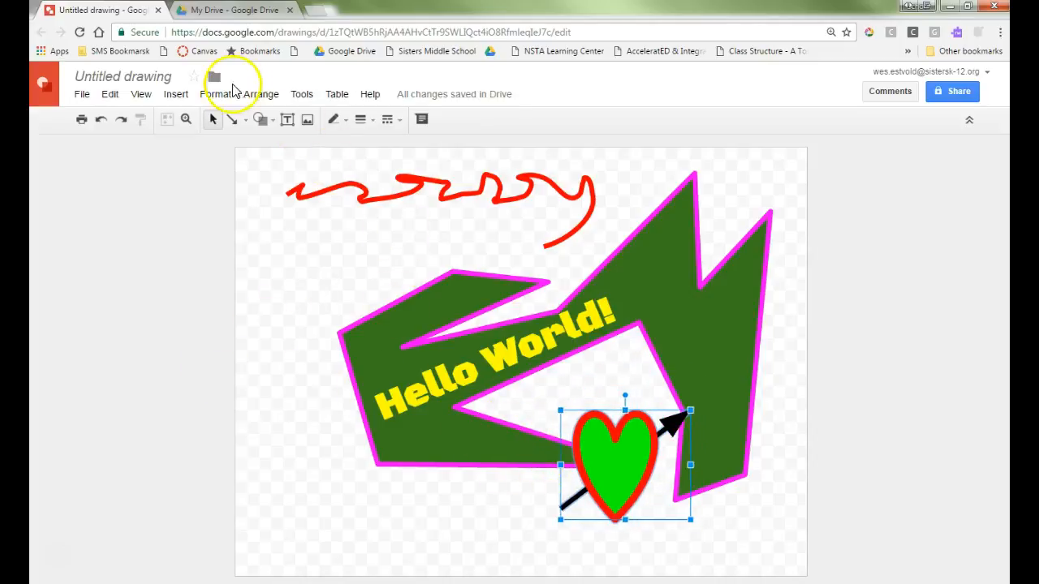
Send the grouped heart and arrow to the back, behind the dark green shape
{"action": "left_click", "coordinate": [261, 95]}
{"action": "mouse_move", "coordinate": [298, 121]}
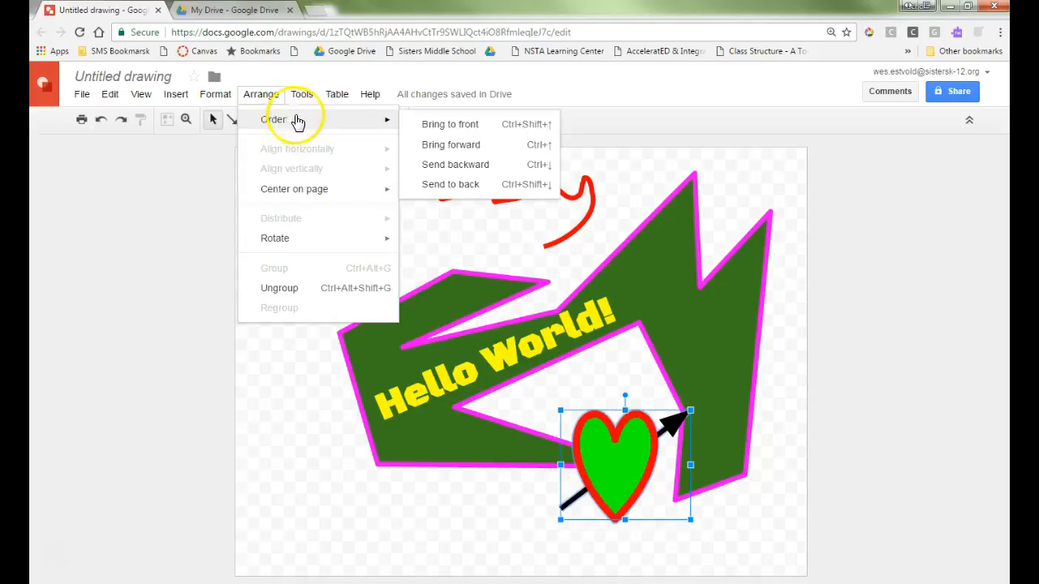
{"action": "left_click", "coordinate": [465, 186]}
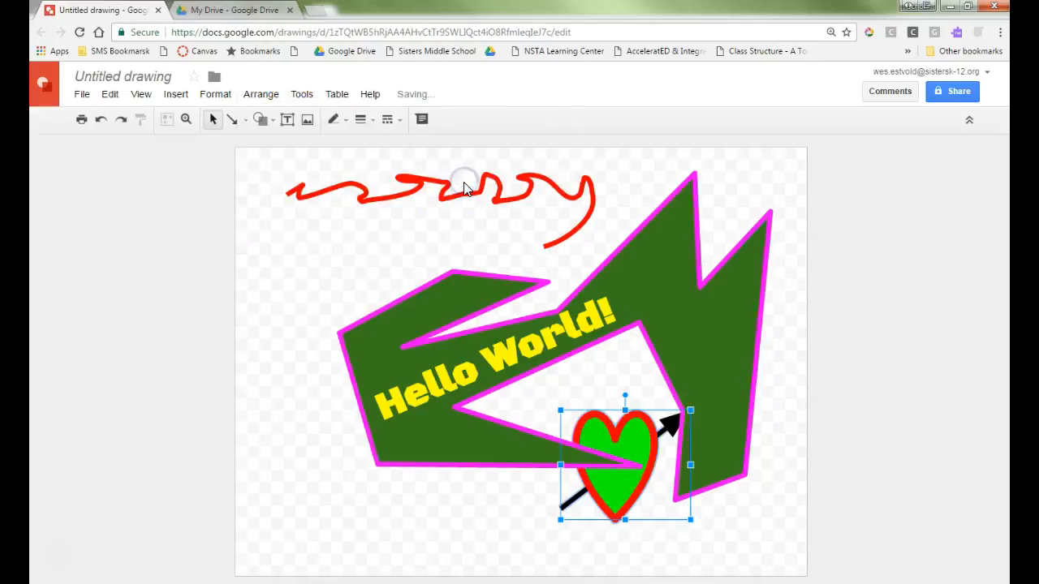
Nudge the heart and arrow group left and slightly up so the arrowhead clears the dark green shape's right leg
{"action": "key", "text": "Left"}
{"action": "key", "text": "Left"}
{"action": "key", "text": "Left"}
{"action": "key", "text": "Left"}
{"action": "key", "text": "Left"}
{"action": "key", "text": "Left"}
{"action": "key", "text": "Left"}
{"action": "key", "text": "Left"}
{"action": "key", "text": "Up"}
{"action": "key", "text": "Up"}
{"action": "key", "text": "Up"}
{"action": "key", "text": "Up"}
{"action": "key", "text": "Up"}
{"action": "key", "text": "Up"}
{"action": "key", "text": "Right"}
{"action": "key", "text": "Down"}
{"action": "key", "text": "Down"}
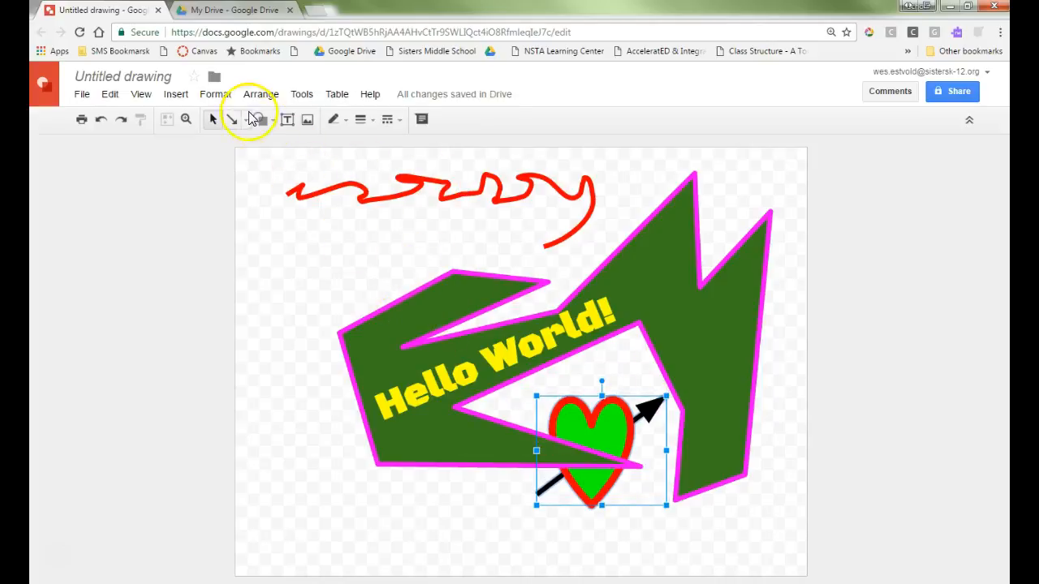
{"action": "left_click", "coordinate": [176, 94]}
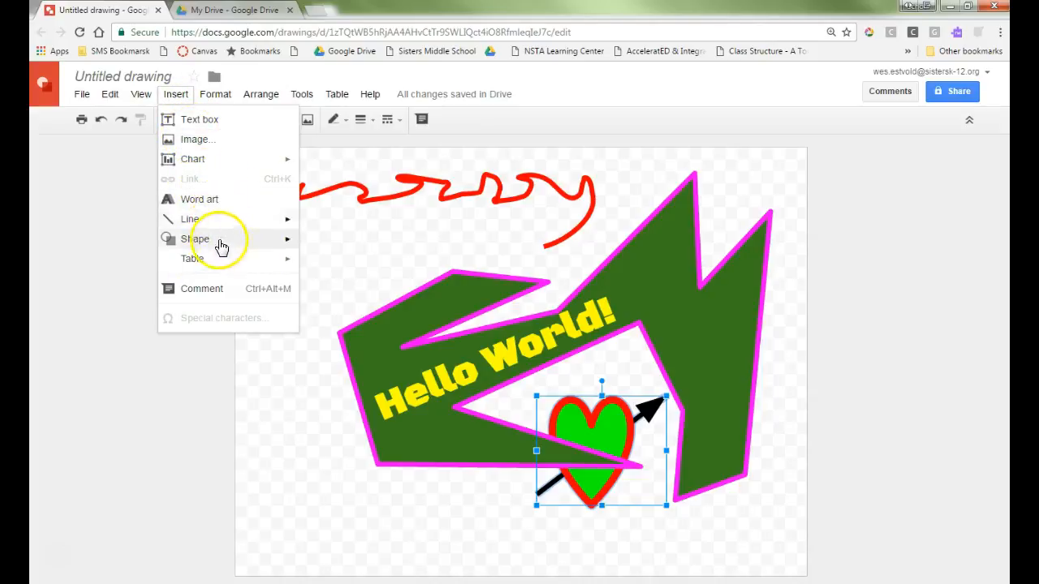
{"action": "left_click", "coordinate": [268, 410]}
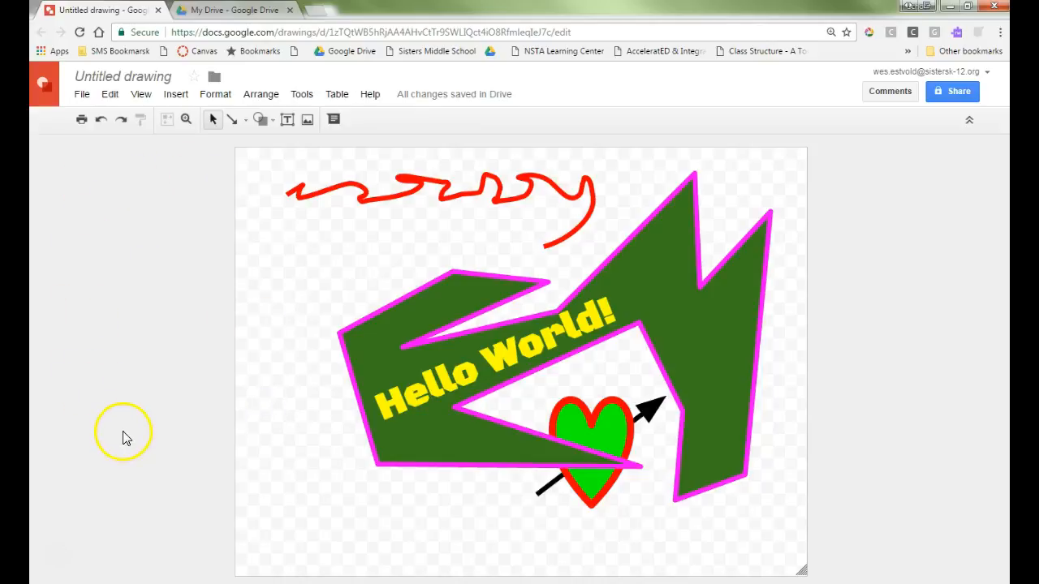
{"action": "left_click", "coordinate": [261, 120]}
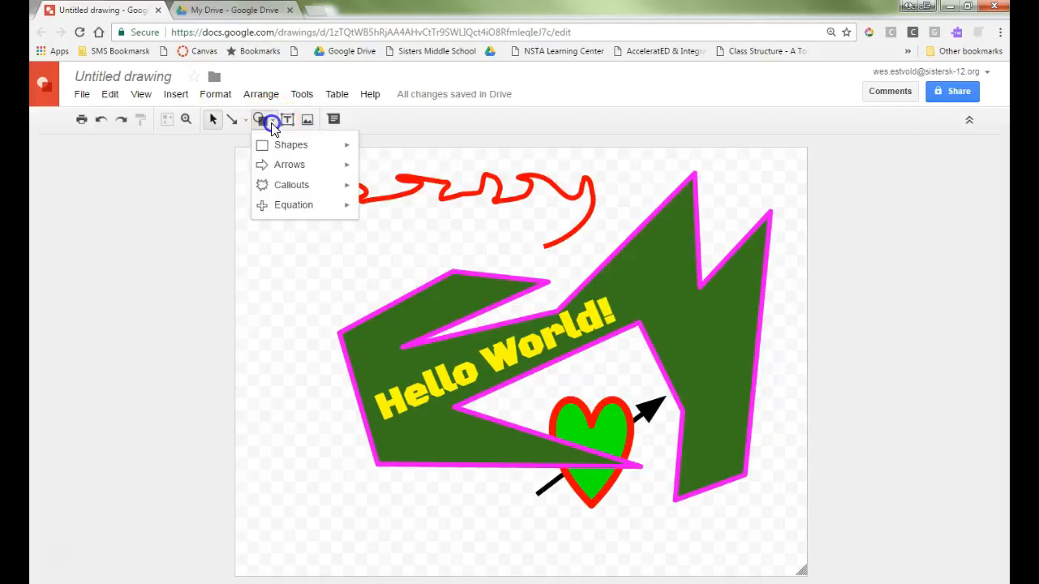
{"action": "left_click", "coordinate": [84, 226]}
{"action": "left_click_drag", "start_coordinate": [84, 226], "coordinate": [268, 361]}
Draw a right-pointing block arrow across the canvas's left edge, partly outside the canvas, and deselect it
{"action": "left_click", "coordinate": [272, 120]}
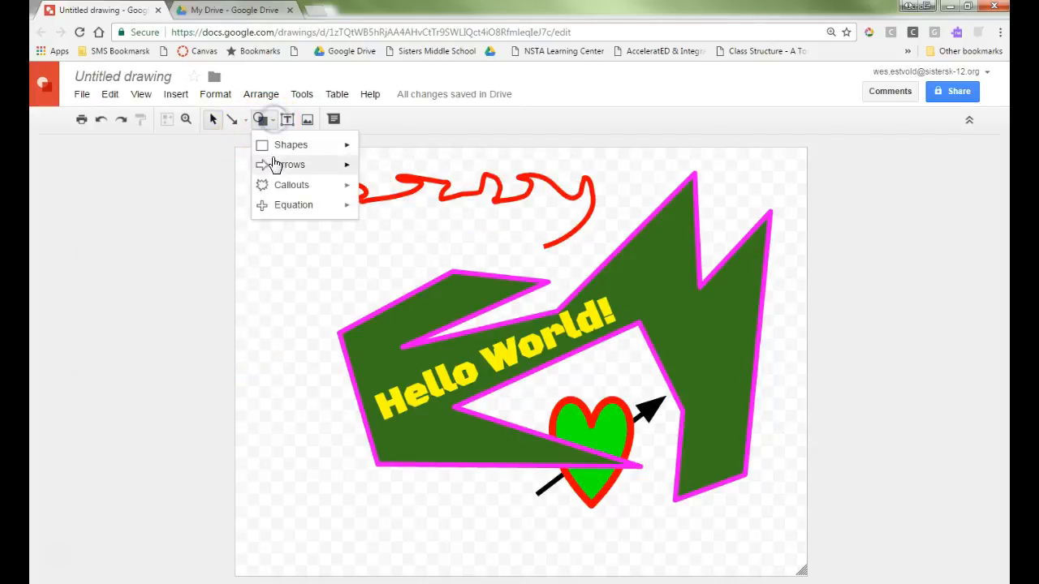
{"action": "mouse_move", "coordinate": [325, 165]}
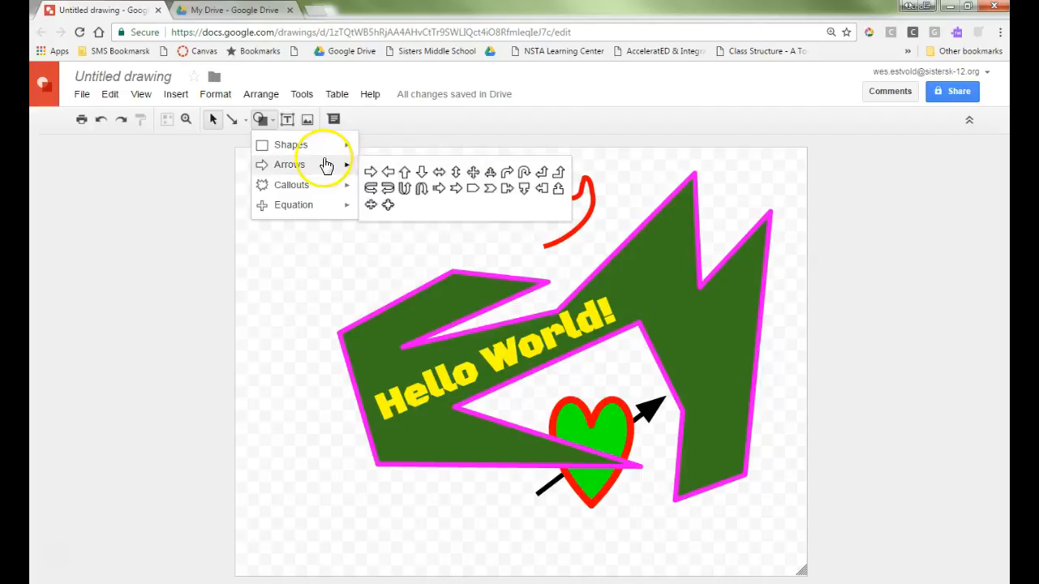
{"action": "left_click", "coordinate": [371, 172]}
{"action": "left_click_drag", "start_coordinate": [169, 232], "coordinate": [299, 327]}
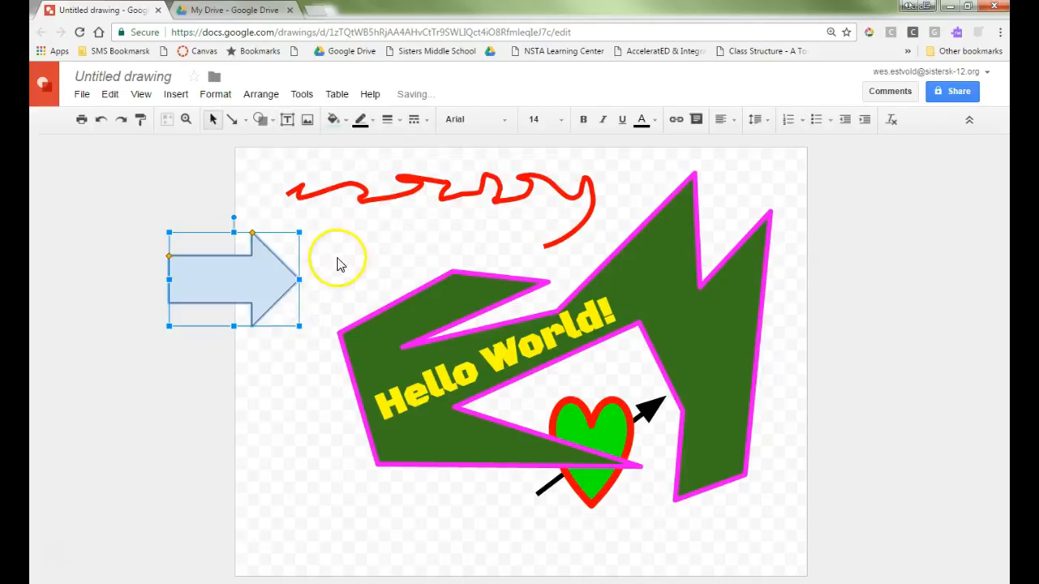
{"action": "left_click", "coordinate": [180, 423]}
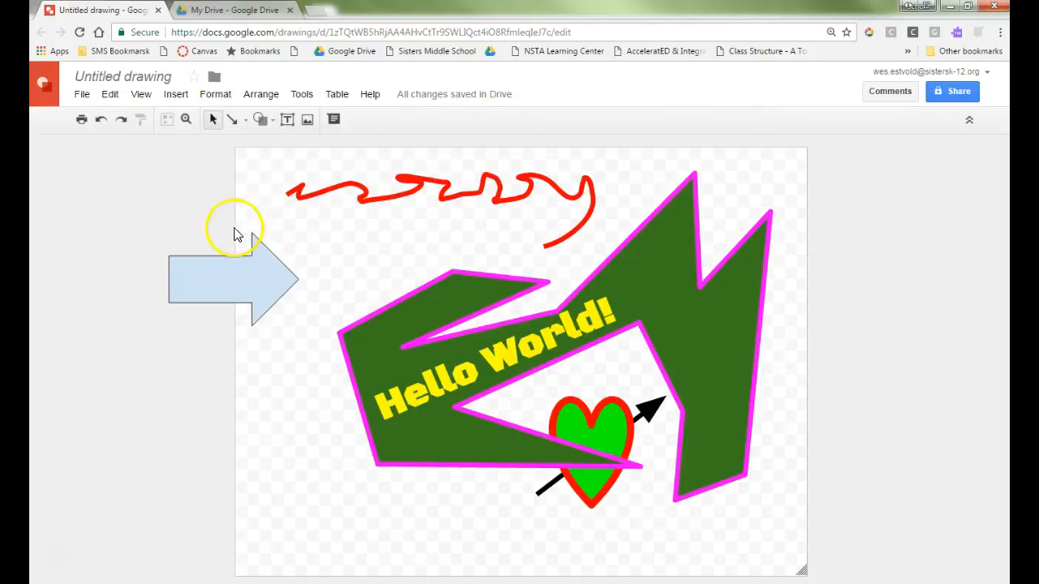